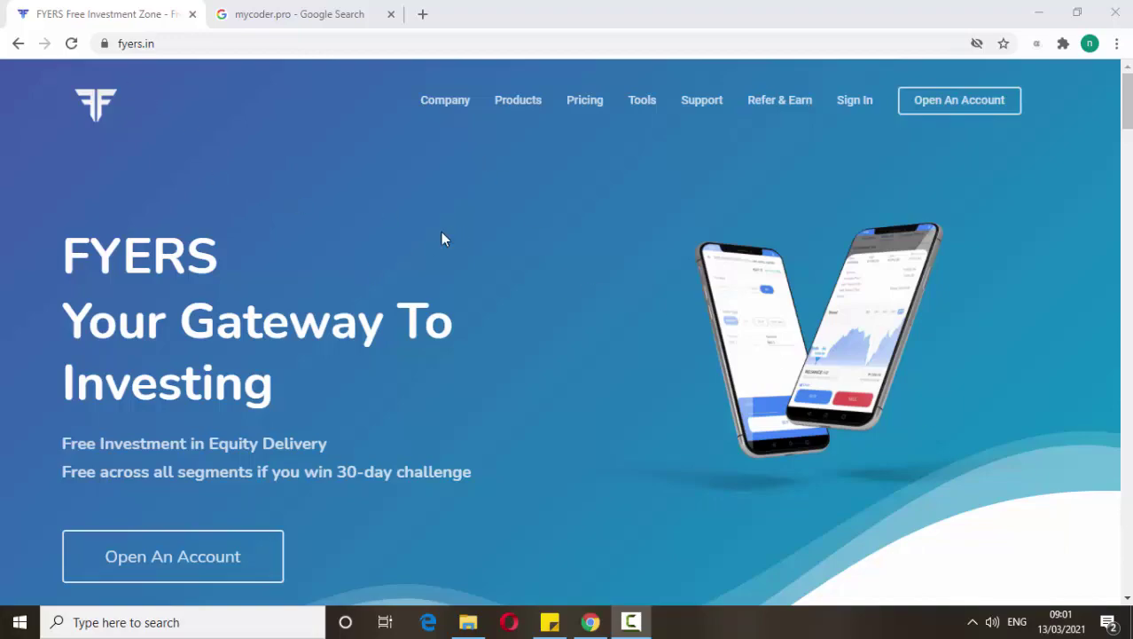
Step: Open the Downloads & Resources page linked in the footer of the FYERS website
scroll(485, 282, "down", 20)
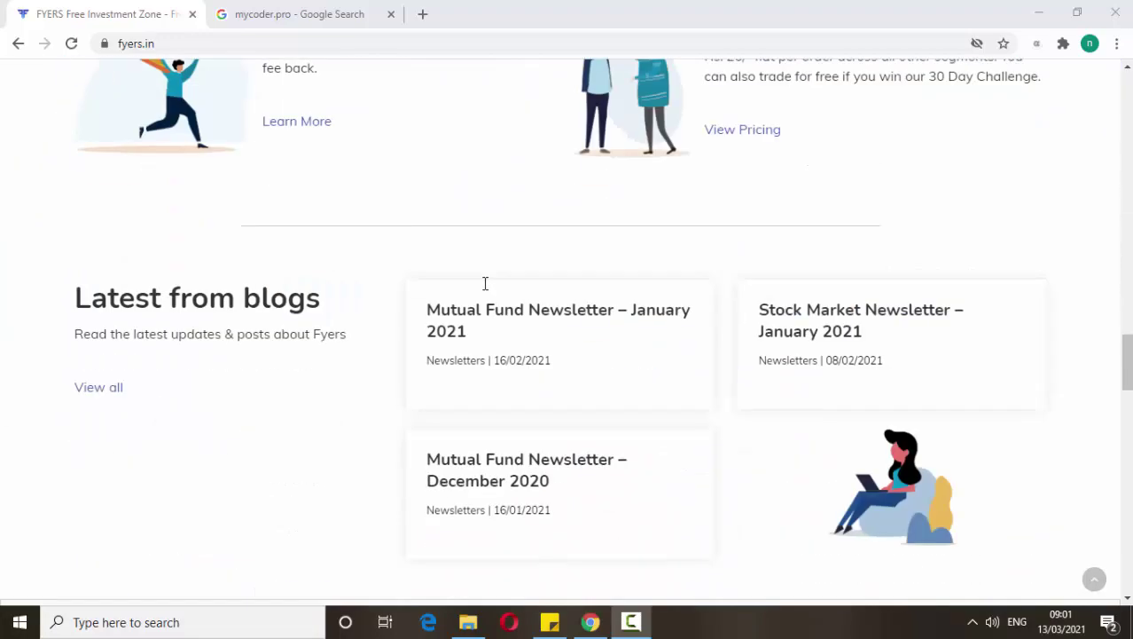
scroll(486, 282, "down", 20)
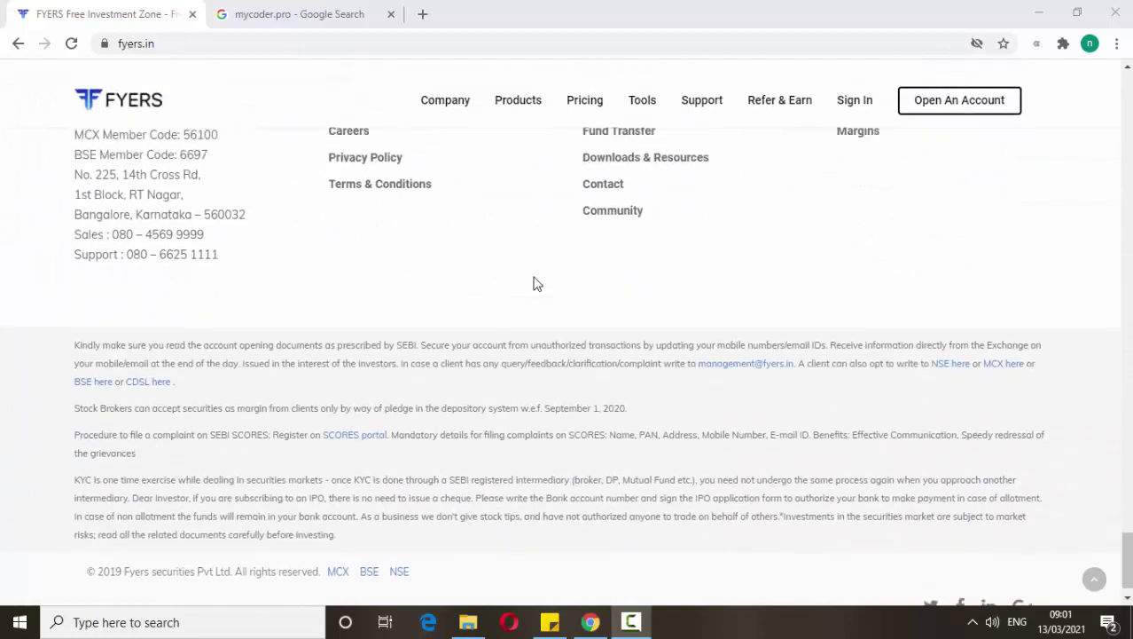
scroll(652, 253, "up", 2)
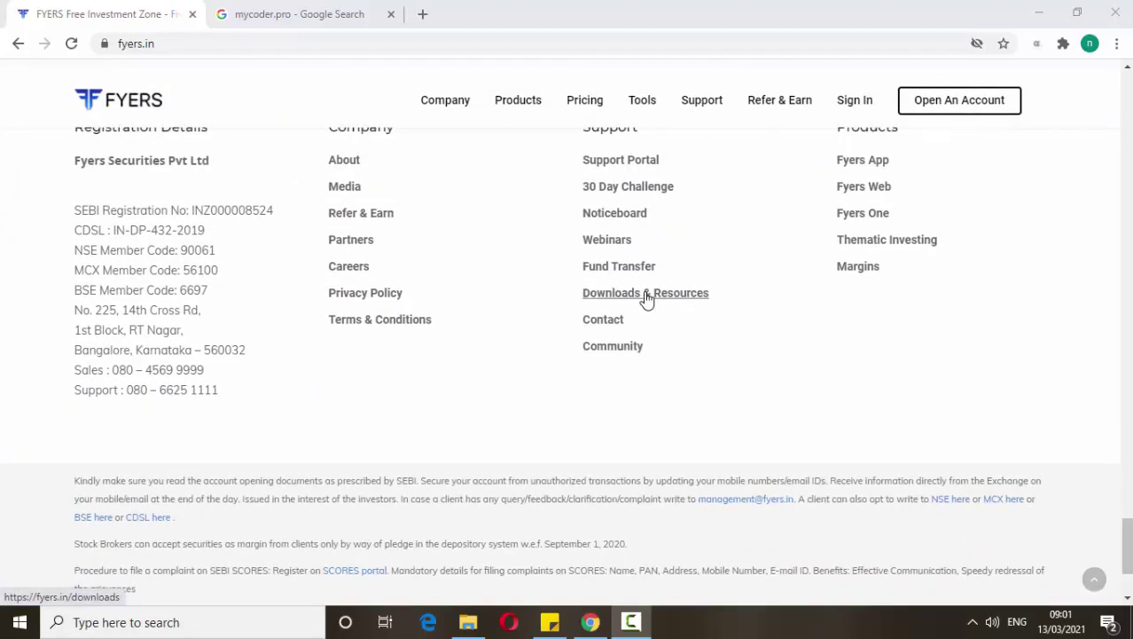
left_click(646, 297)
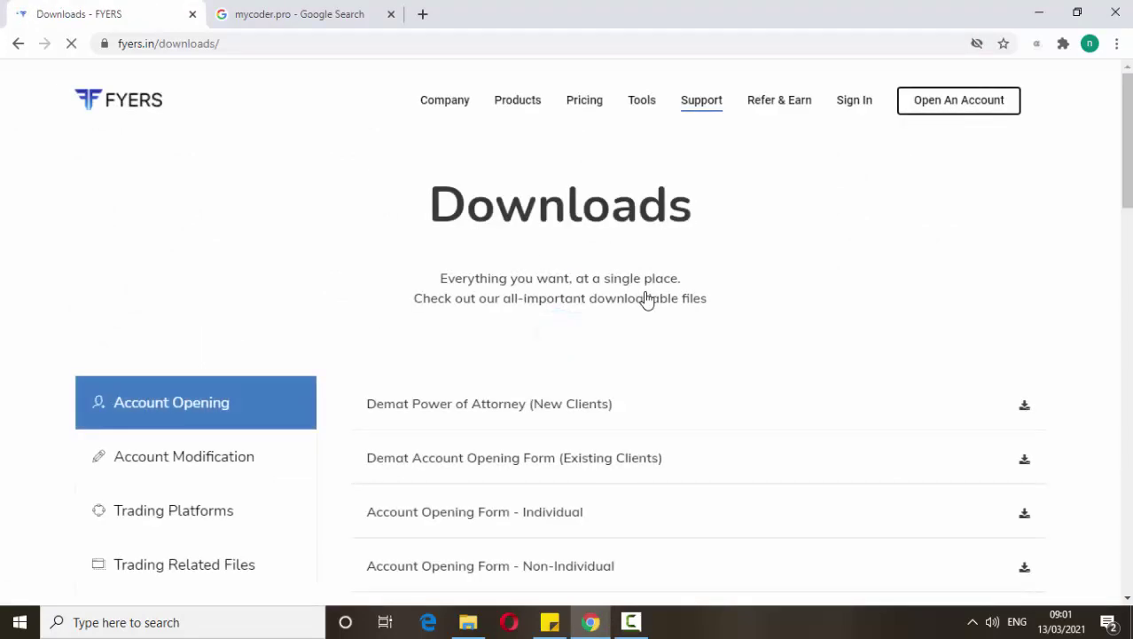
Step: Open the FYERS API Bridge download listed among the Trading Platforms files
scroll(645, 299, "down", 2)
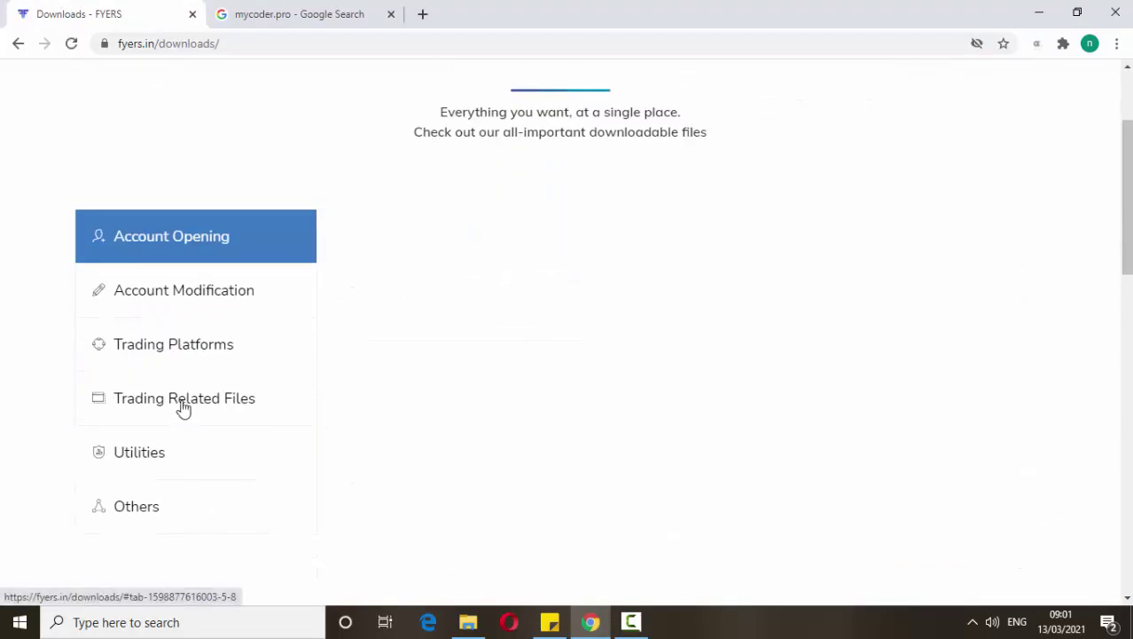
left_click(183, 407)
left_click(174, 356)
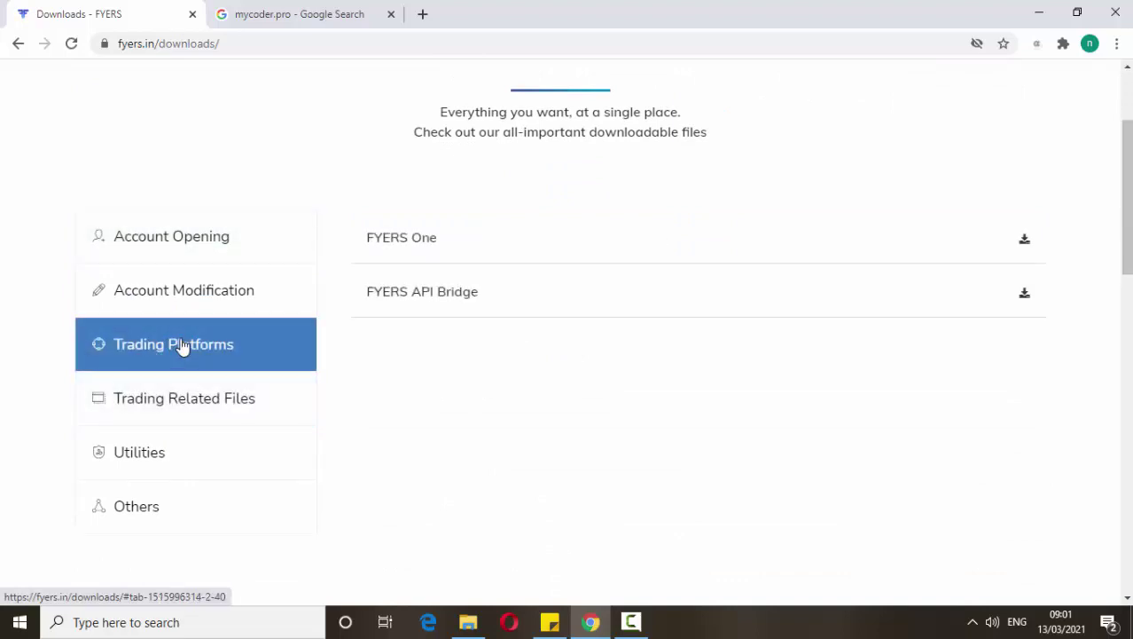
left_click(438, 299)
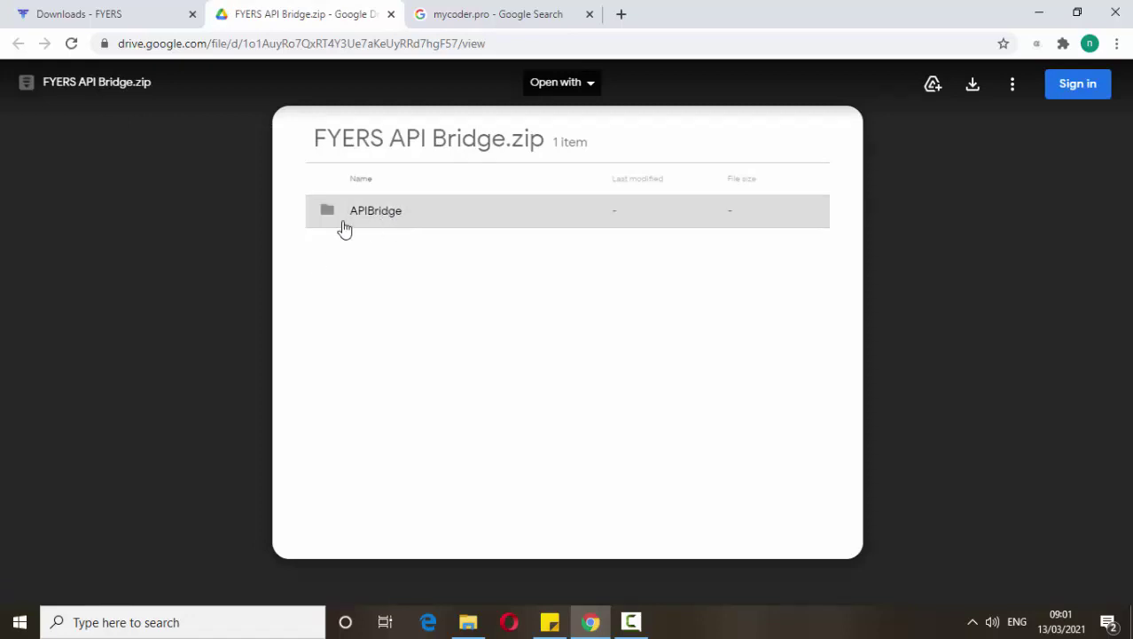
Step: Switch to File Explorer and open the APIBridge folder inside Program Files on drive C
left_click(470, 623)
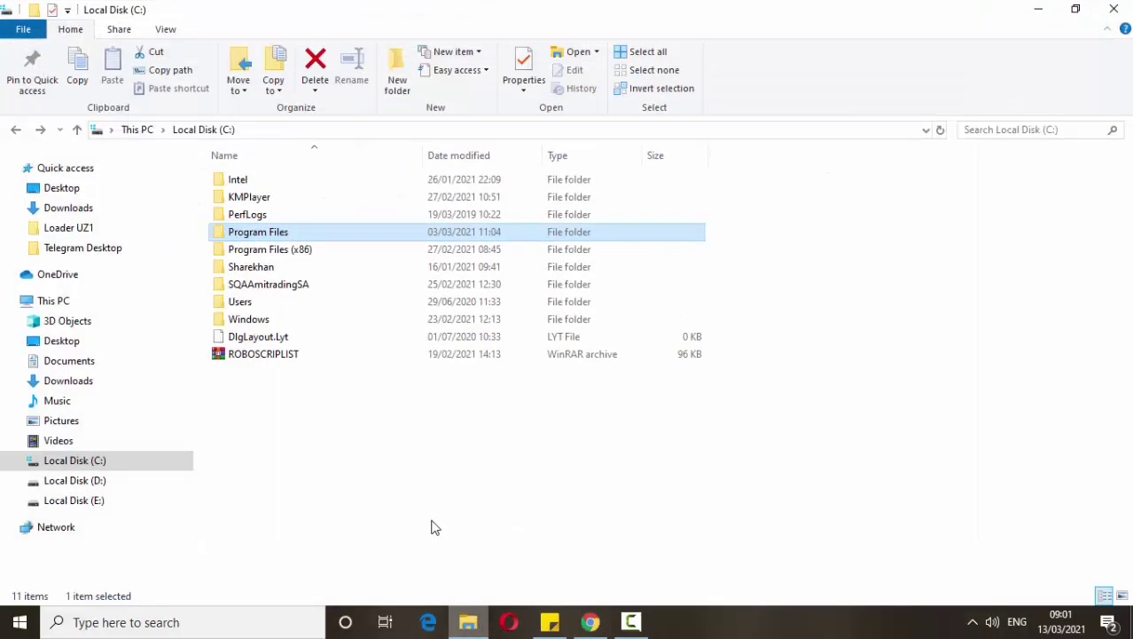
double_click(255, 233)
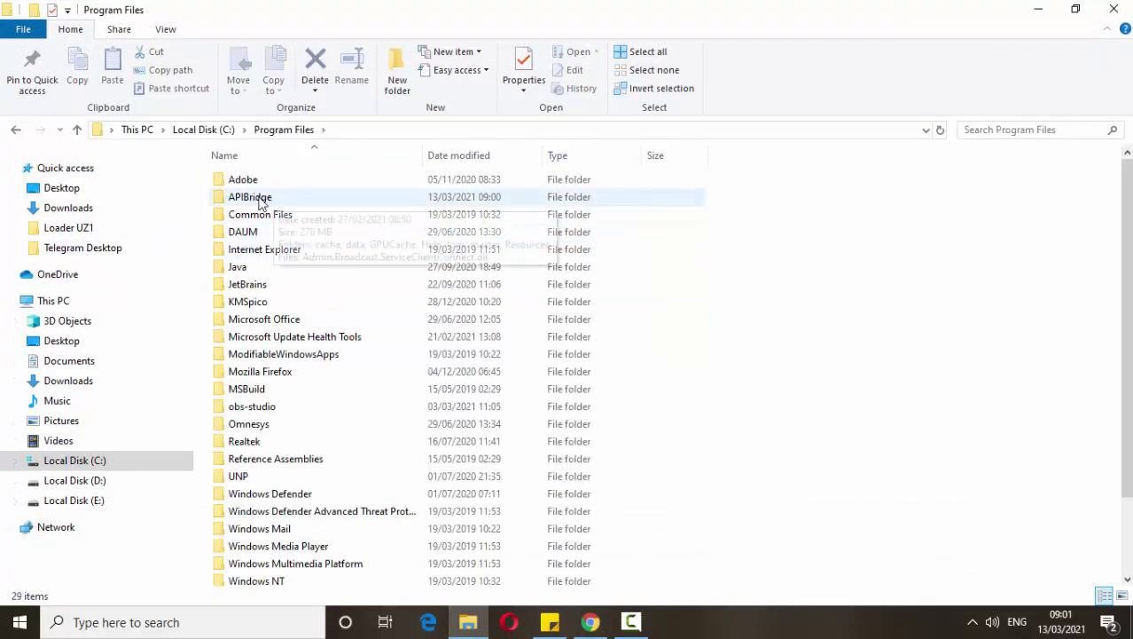
double_click(259, 201)
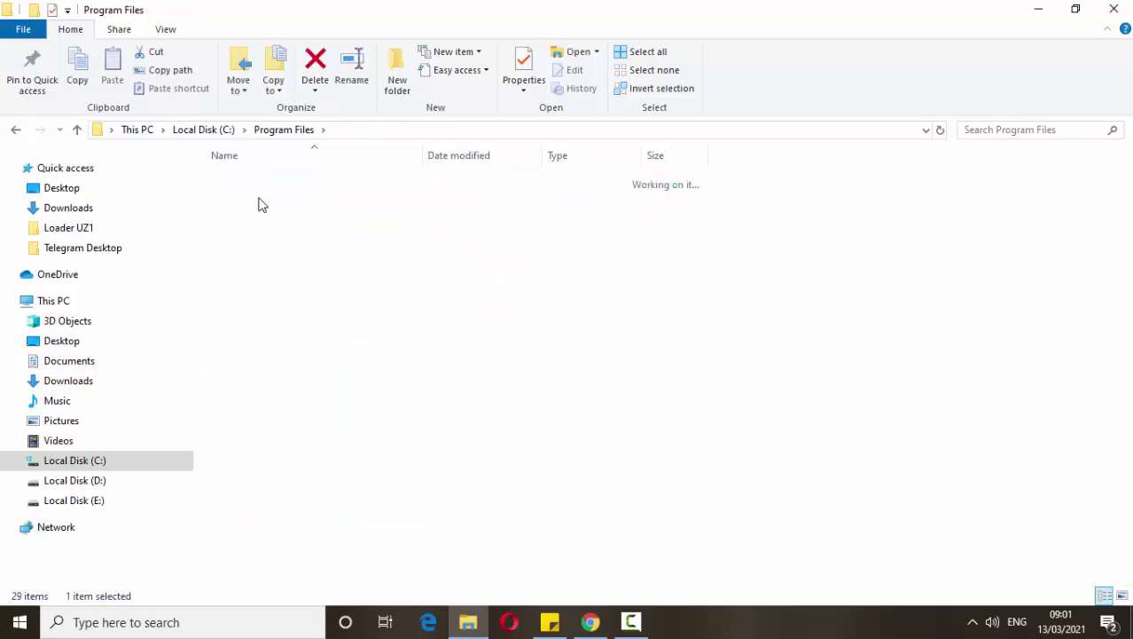
scroll(295, 291, "down", 3)
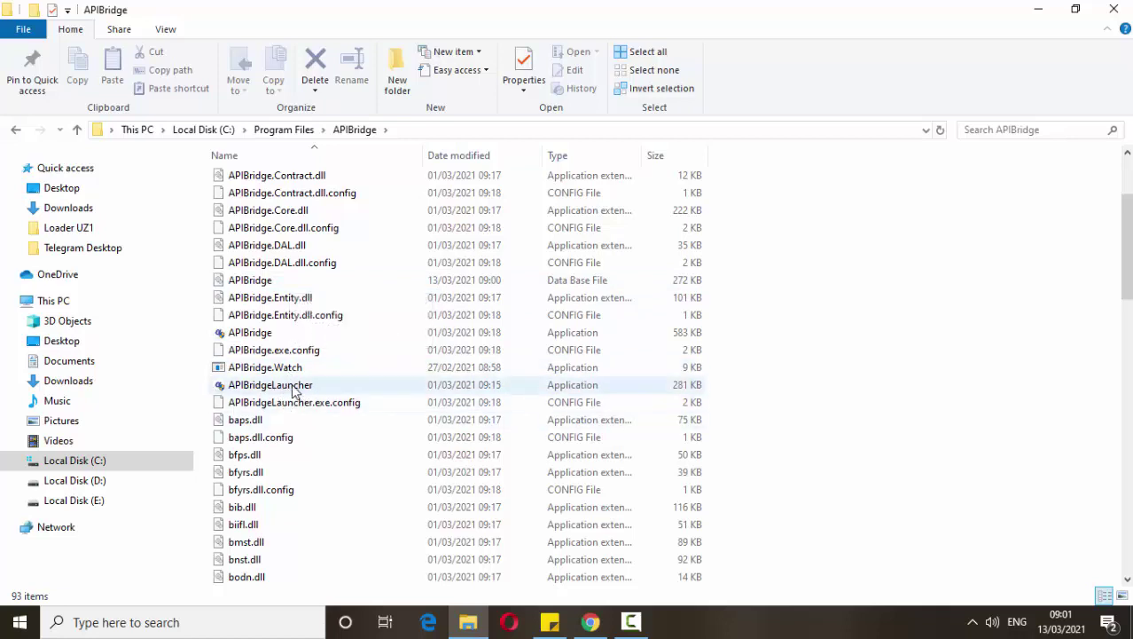
Step: Send a shortcut of the APIBridgeLauncher application to the desktop and launch the application
left_click(295, 391)
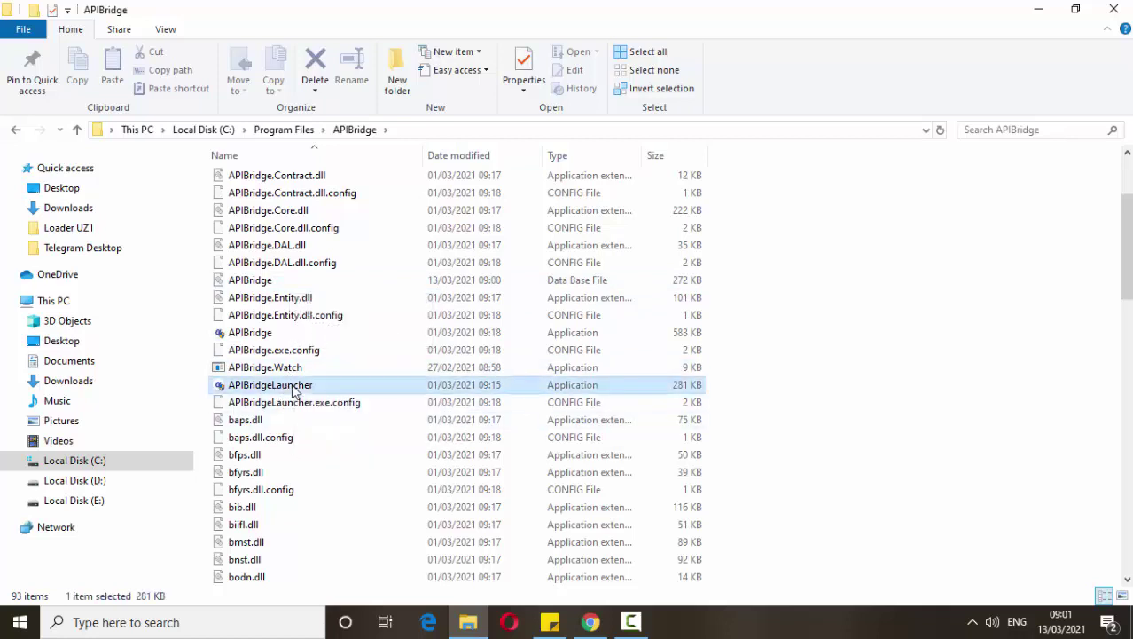
right_click(293, 388)
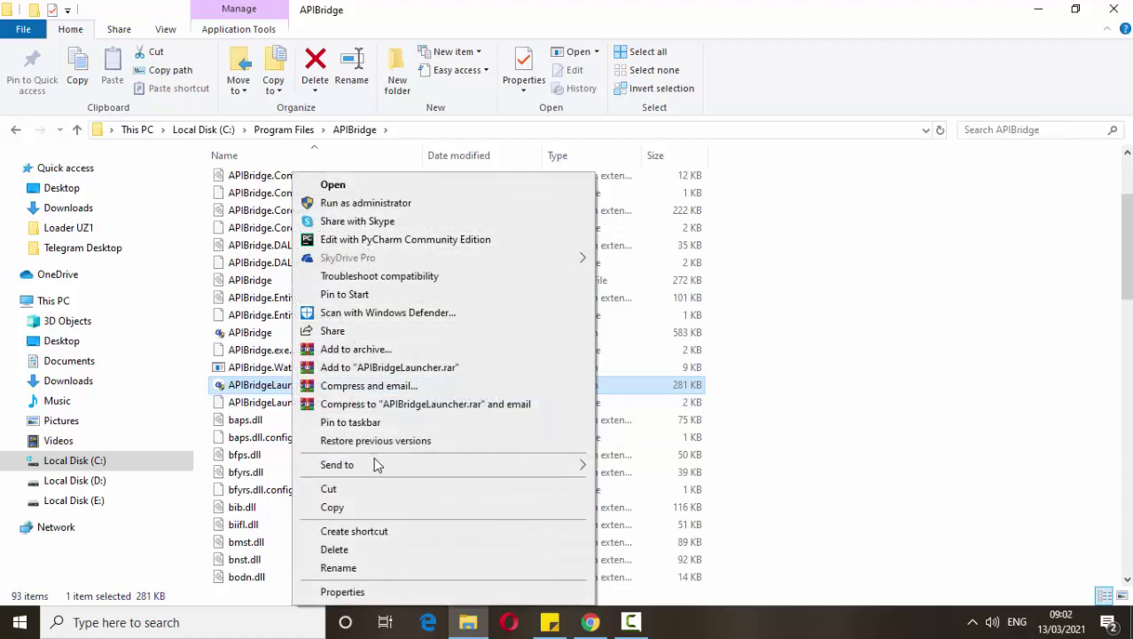
mouse_move(412, 468)
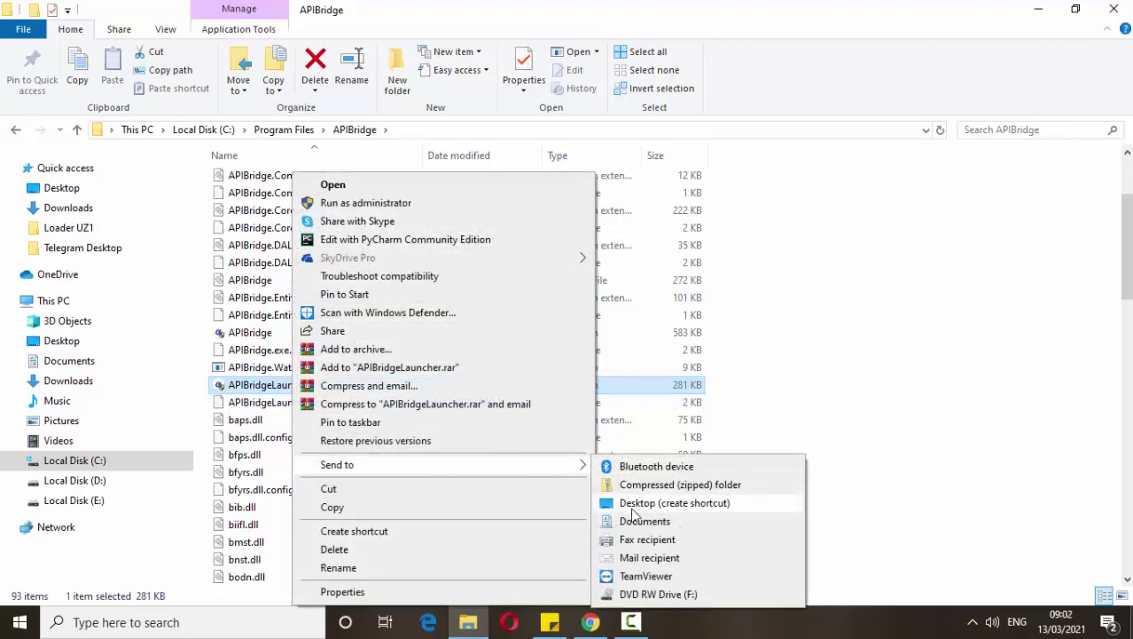
left_click(770, 496)
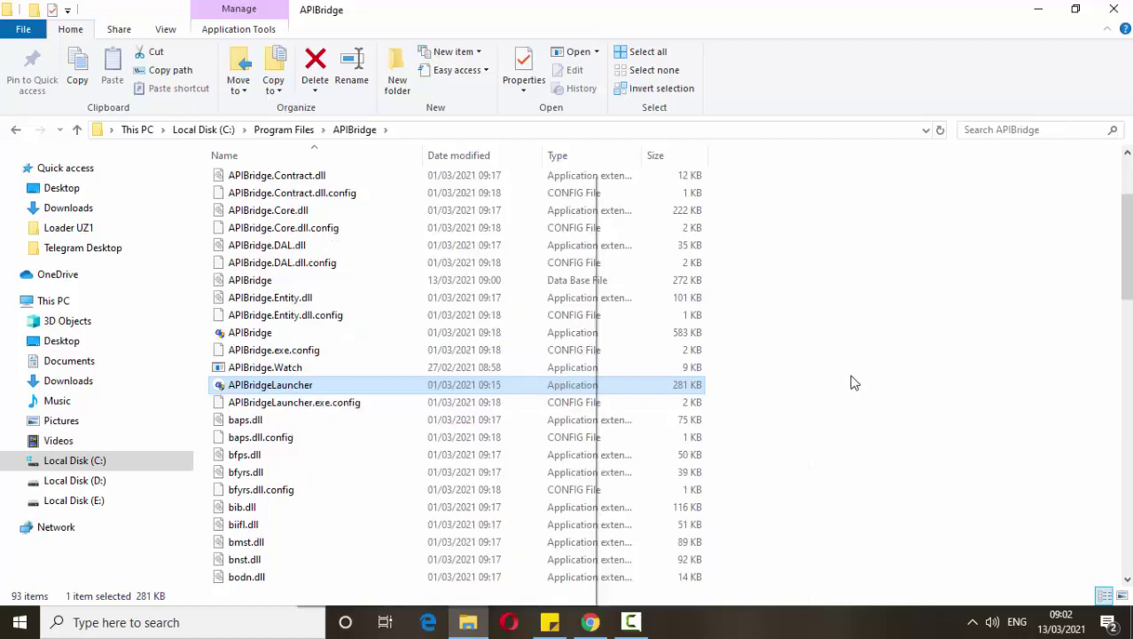
left_click(842, 383)
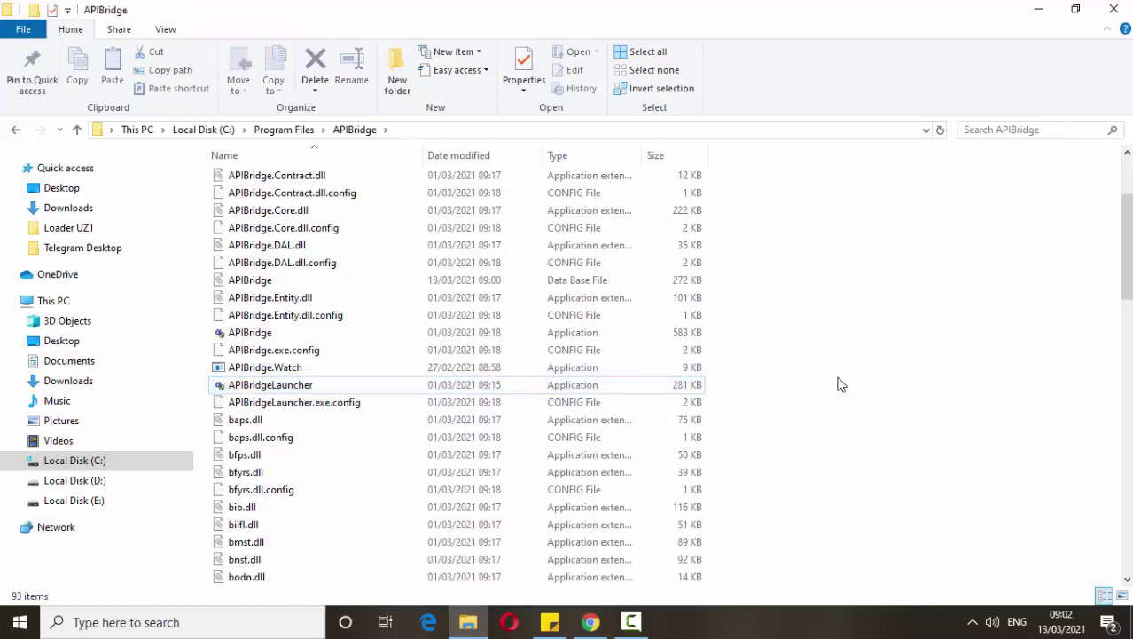
double_click(278, 385)
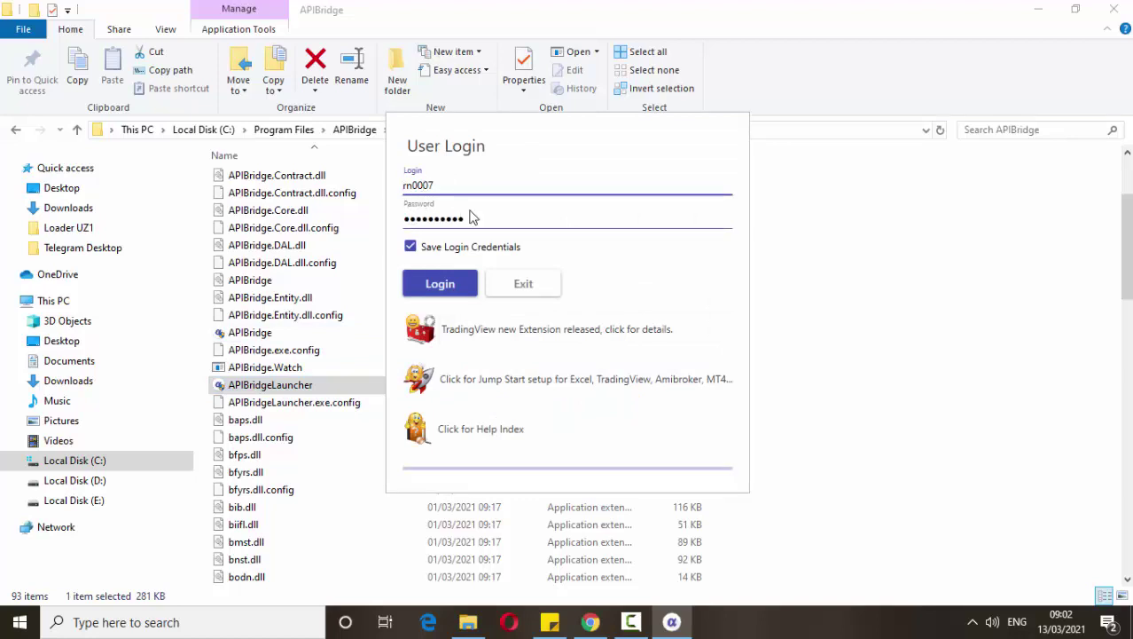
Step: Switch to Chrome and go back from the FYERS downloads page to the FYERS home page
left_click(590, 621)
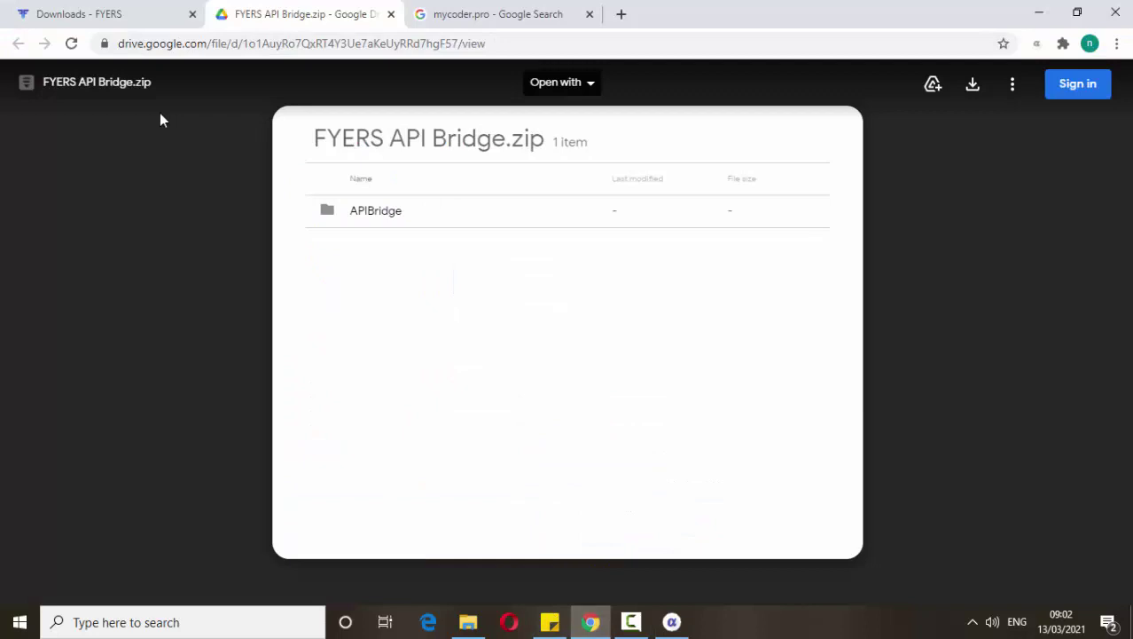
left_click(118, 18)
scroll(196, 210, "up", 2)
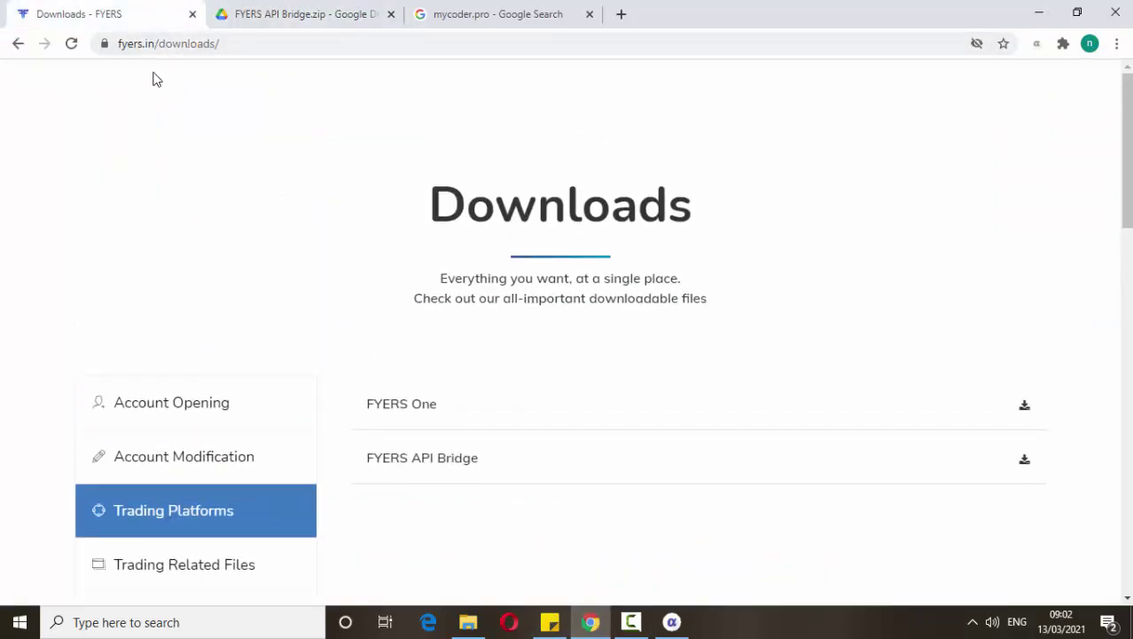
left_click_drag(153, 43, 256, 48)
left_click(259, 49)
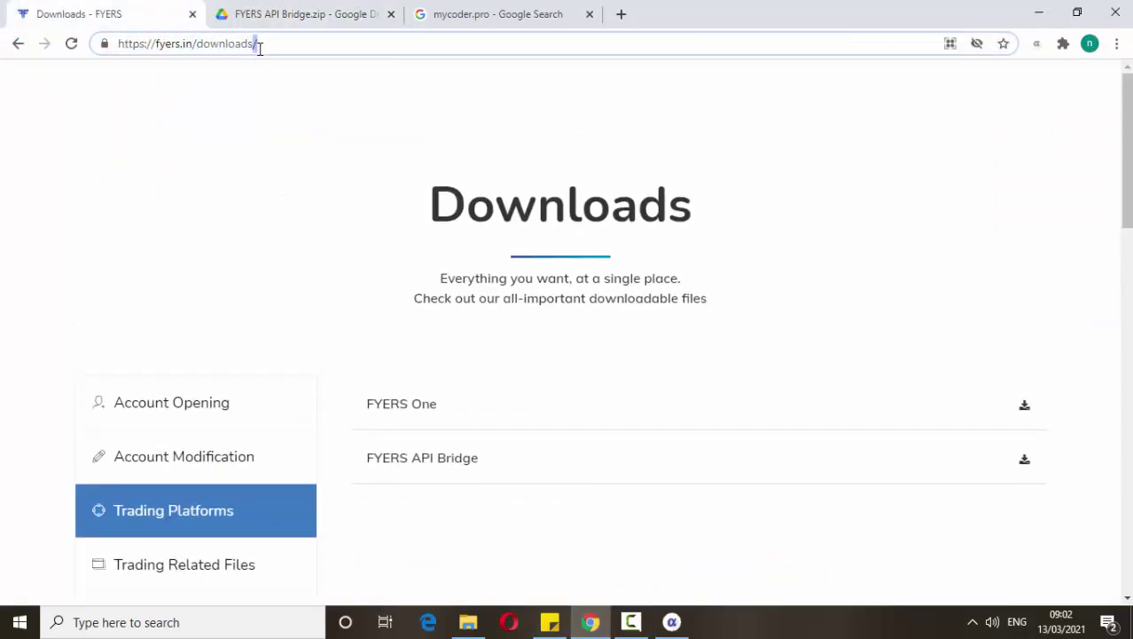
left_click(17, 47)
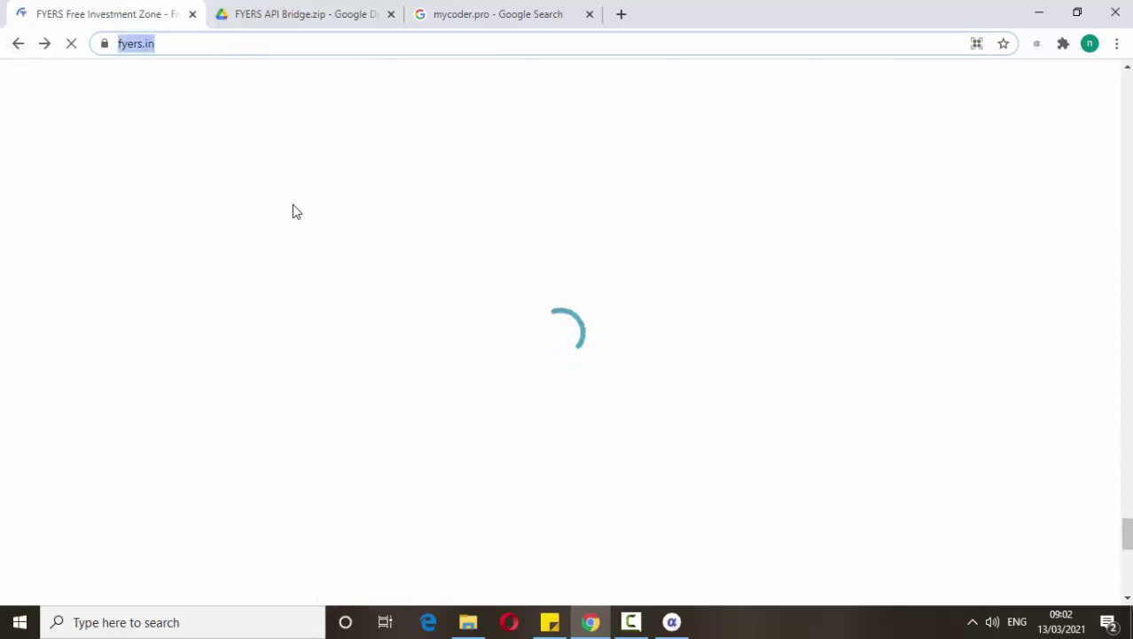
Step: Open the Fyers API Bridge product page from the home page
scroll(296, 216, "up", 10)
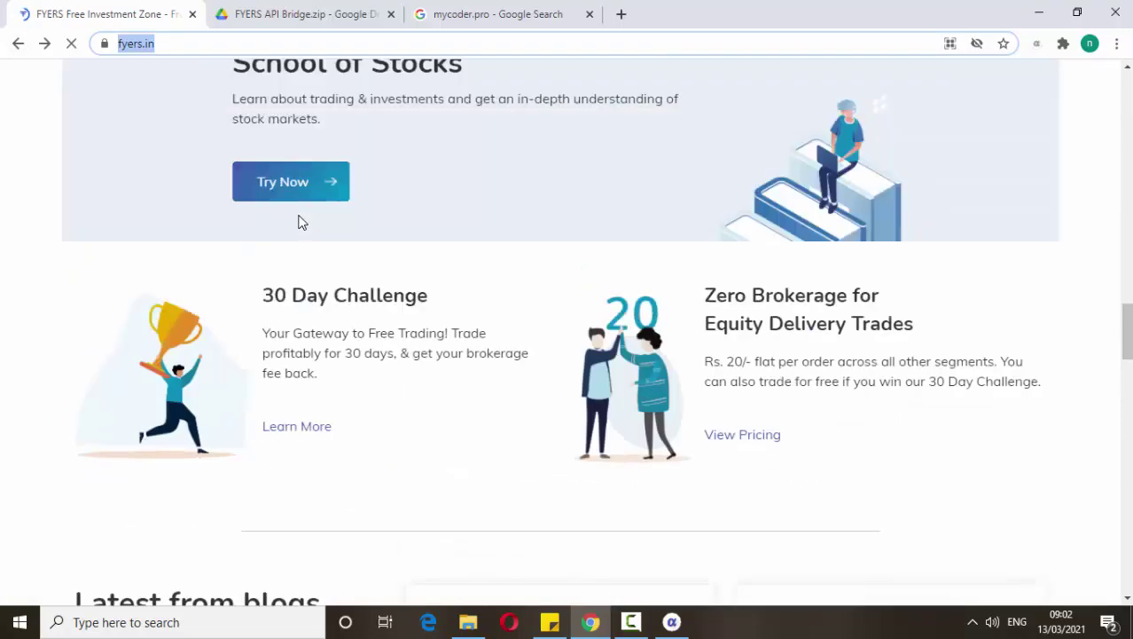
scroll(300, 222, "up", 10)
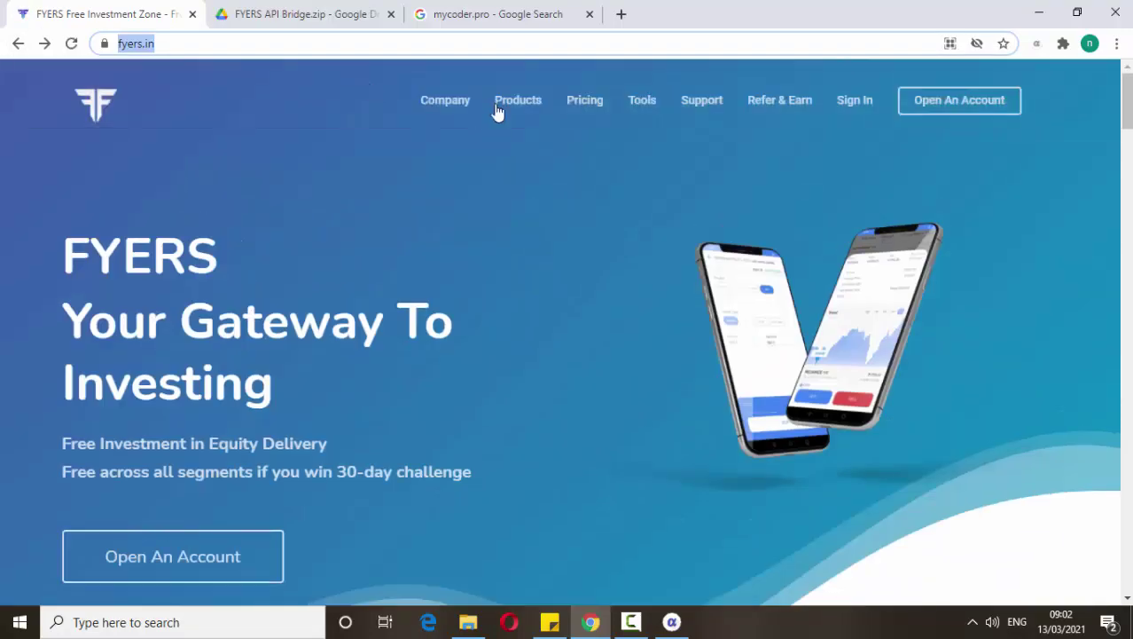
mouse_move(515, 108)
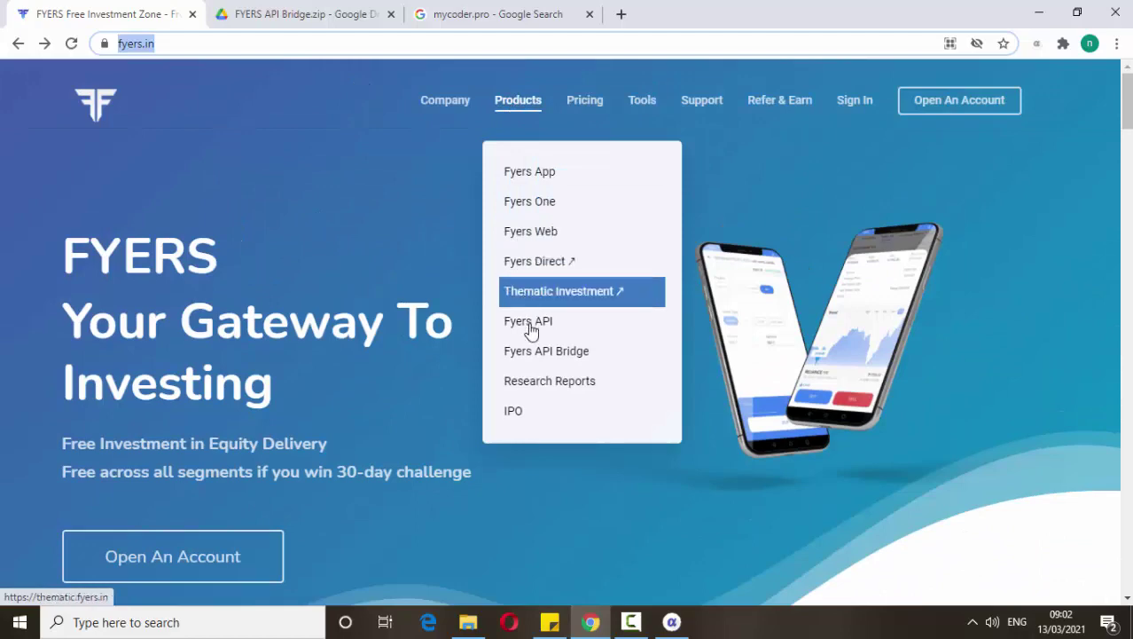
left_click(546, 354)
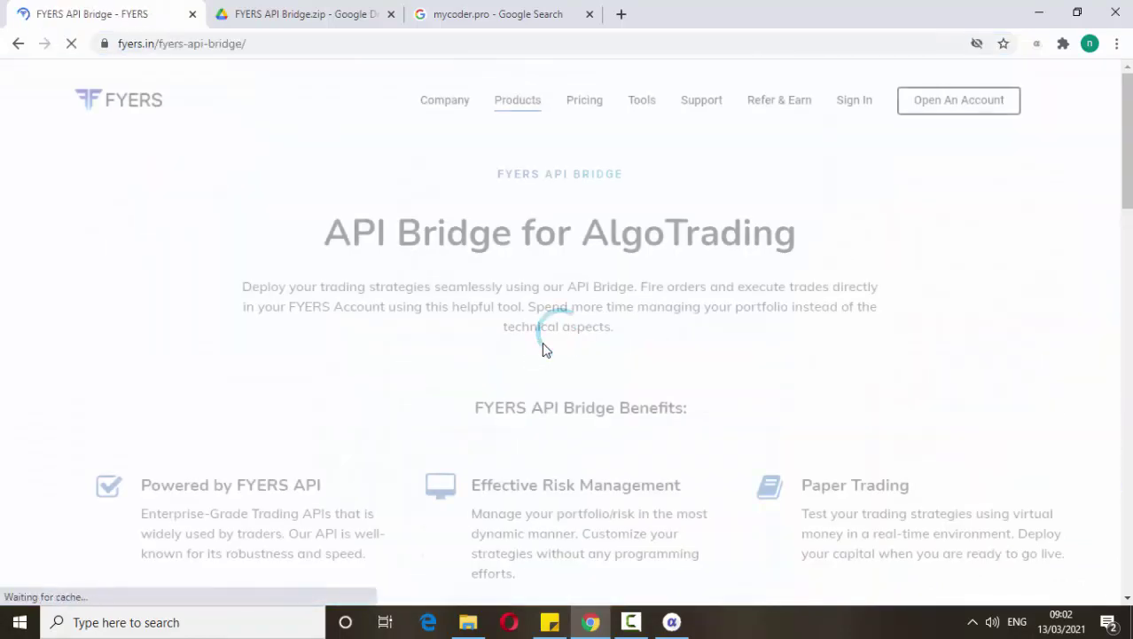
Step: Open the API Bridge subscription page and examine its pricing plans and free trial offer
scroll(527, 330, "down", 9)
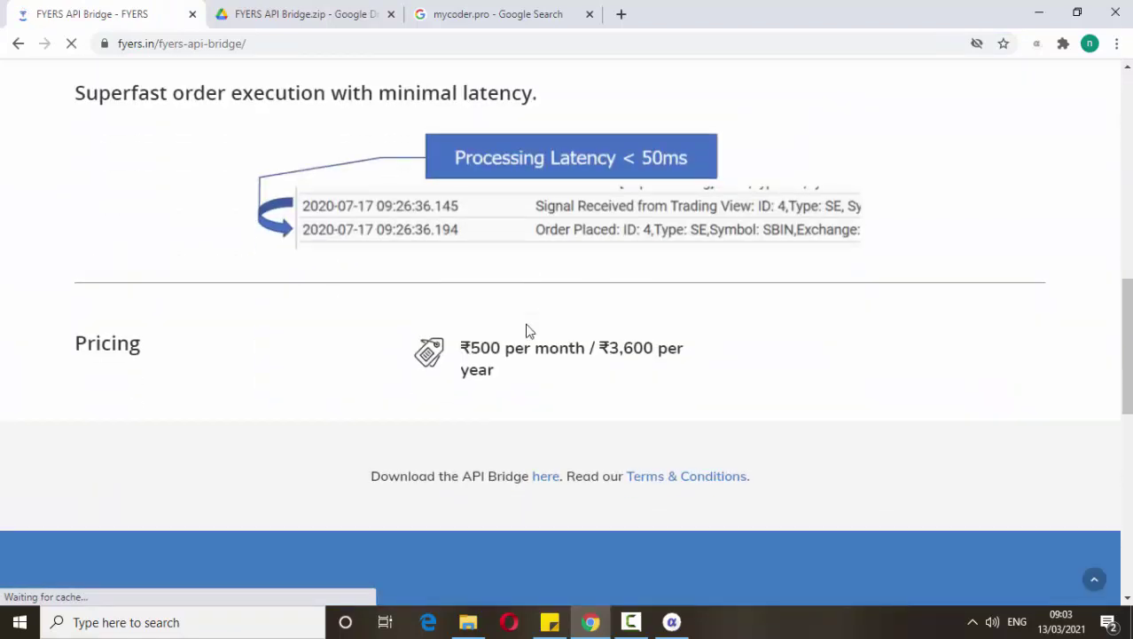
scroll(525, 330, "down", 3)
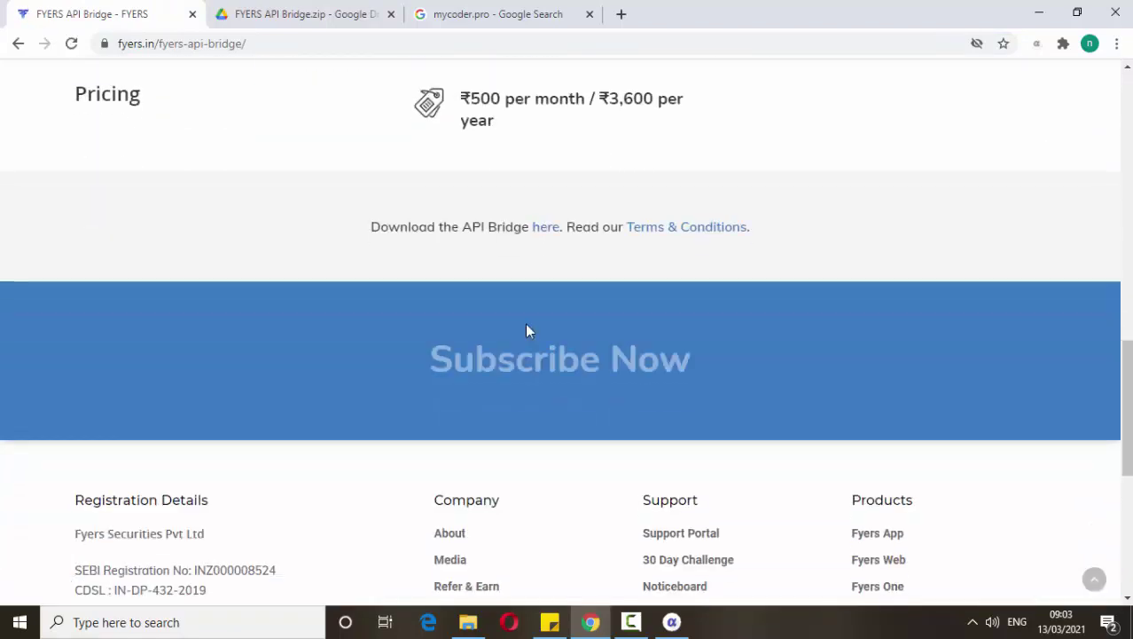
left_click(536, 369)
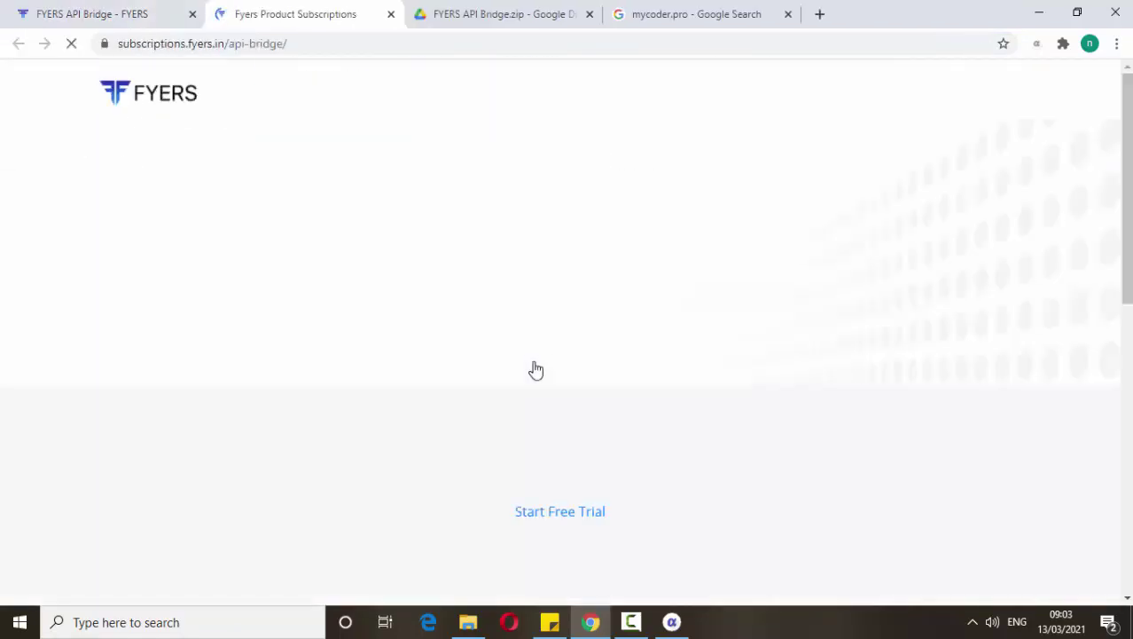
scroll(535, 369, "down", 3)
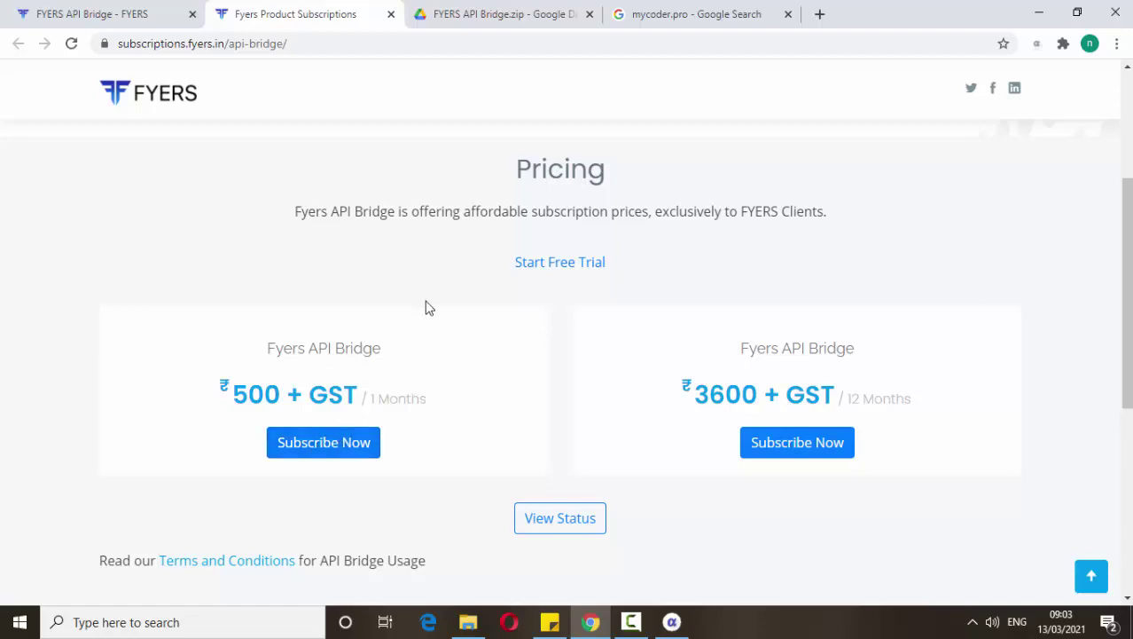
scroll(427, 310, "up", 2)
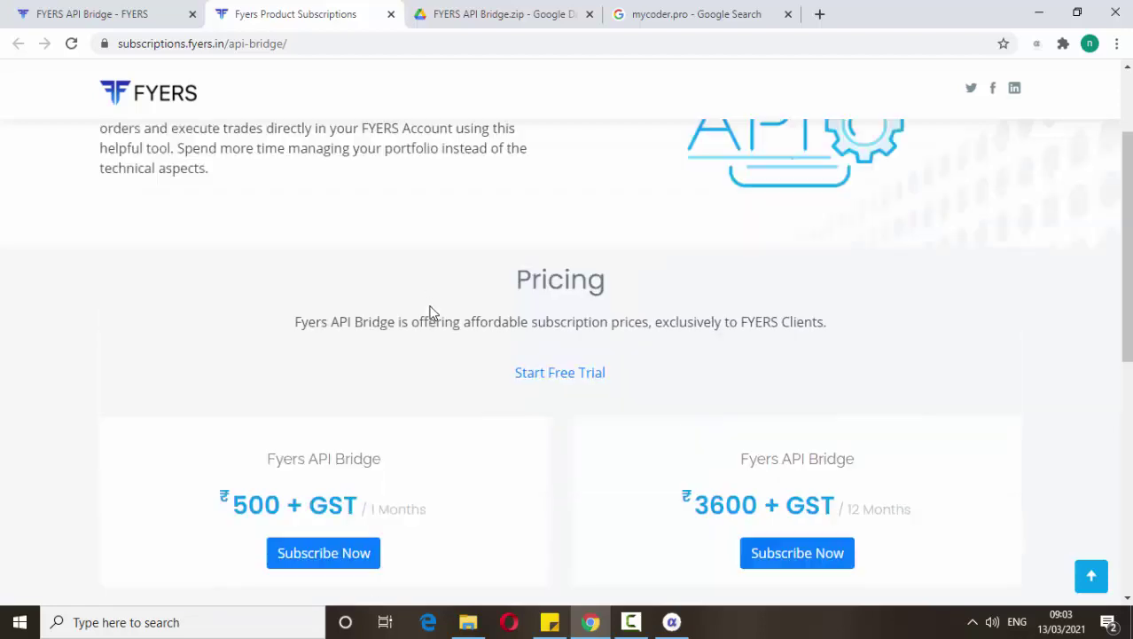
Step: Switch to the API Bridge login window and log in with the saved credentials
left_click(672, 623)
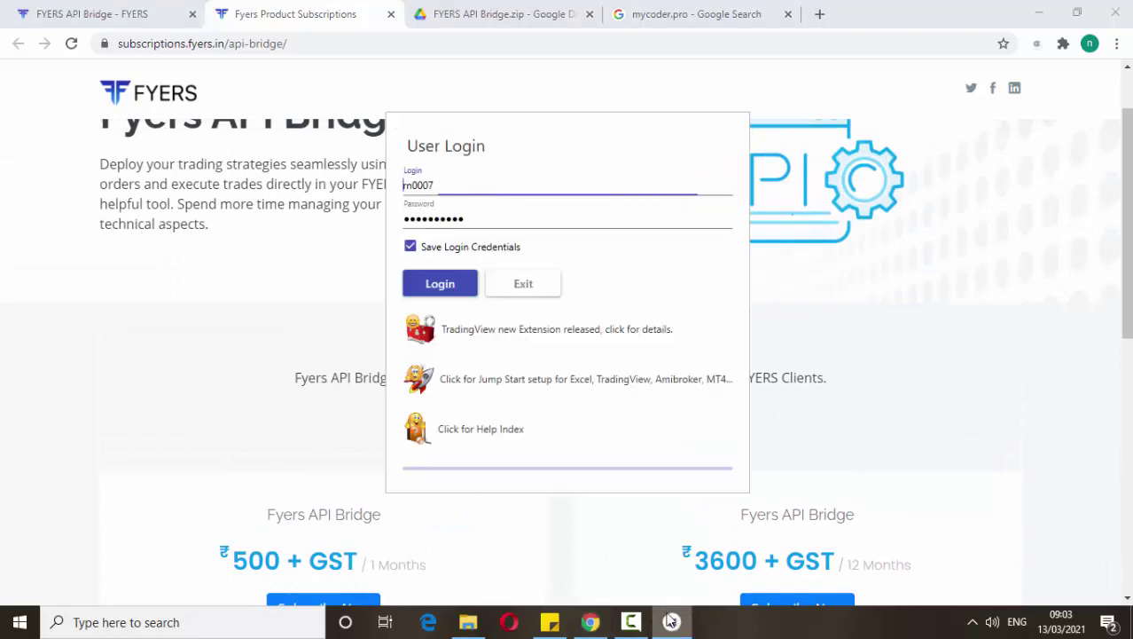
left_click(496, 219)
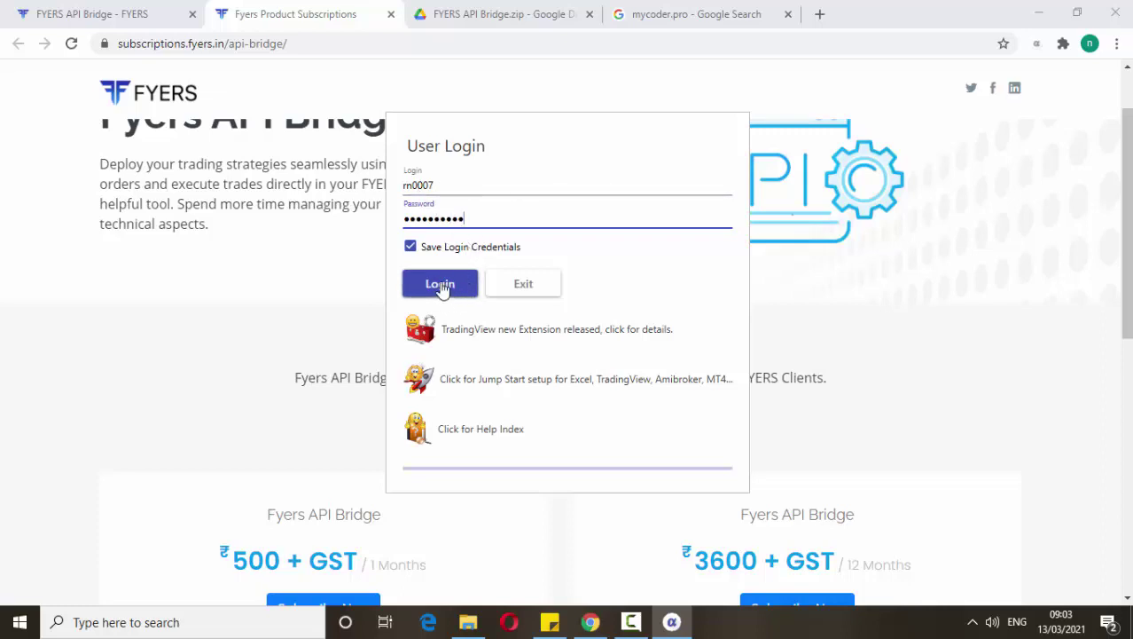
left_click(442, 285)
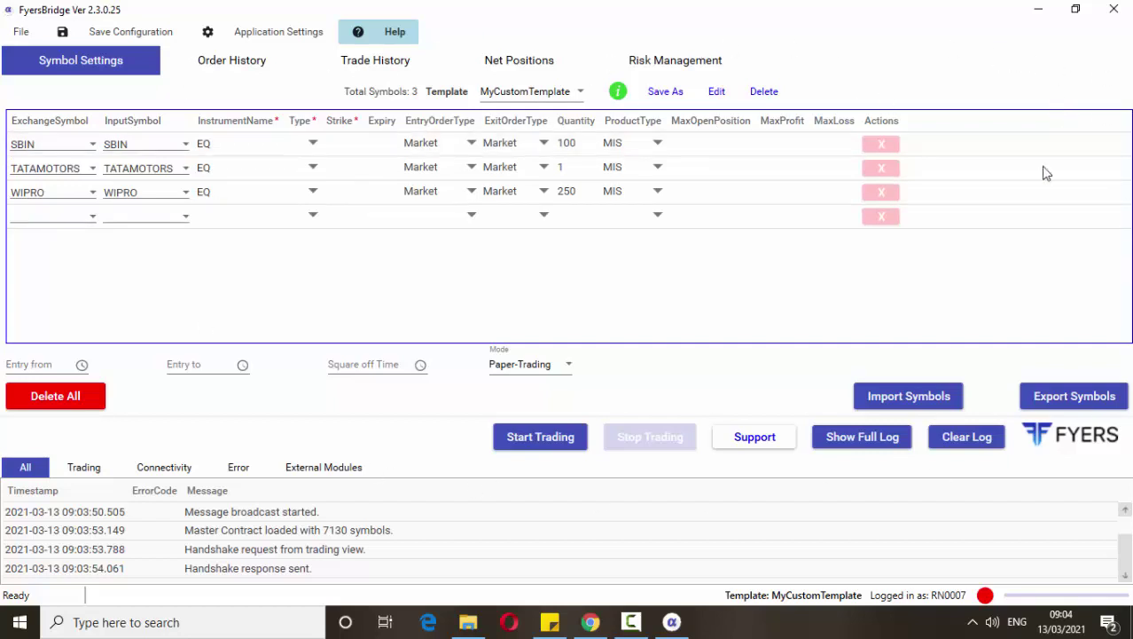
Step: View the order history, trade history and net positions, dismissing the login notice
left_click(223, 68)
left_click(382, 68)
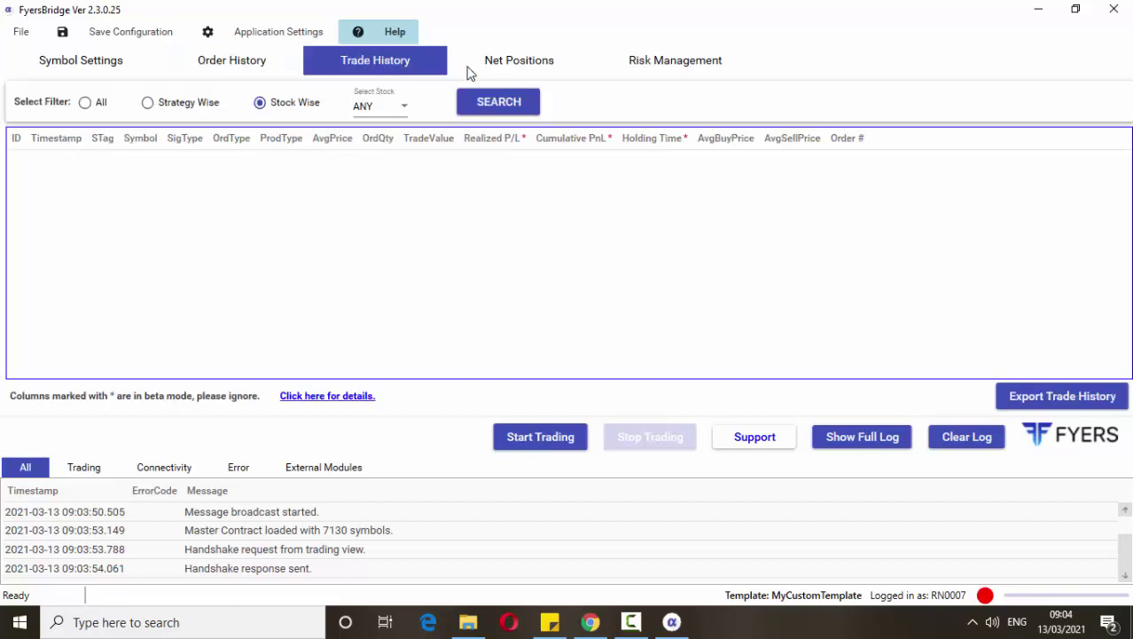
left_click(510, 72)
left_click(685, 369)
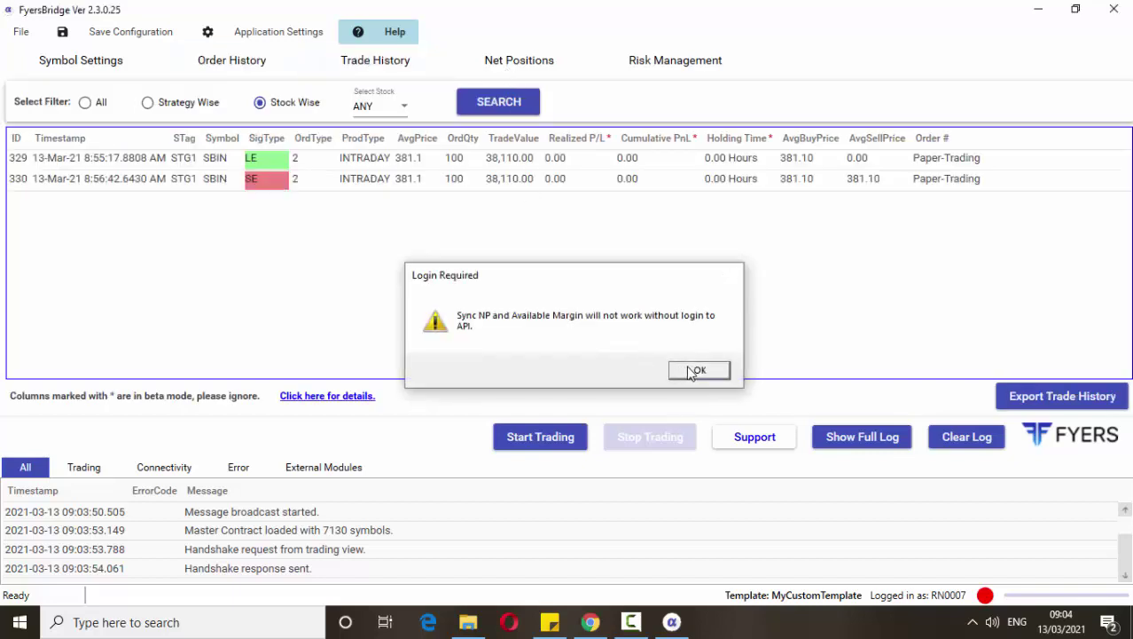
Step: Open the symbol settings, set the trading mode to Default and dismiss the logout notice
left_click(80, 66)
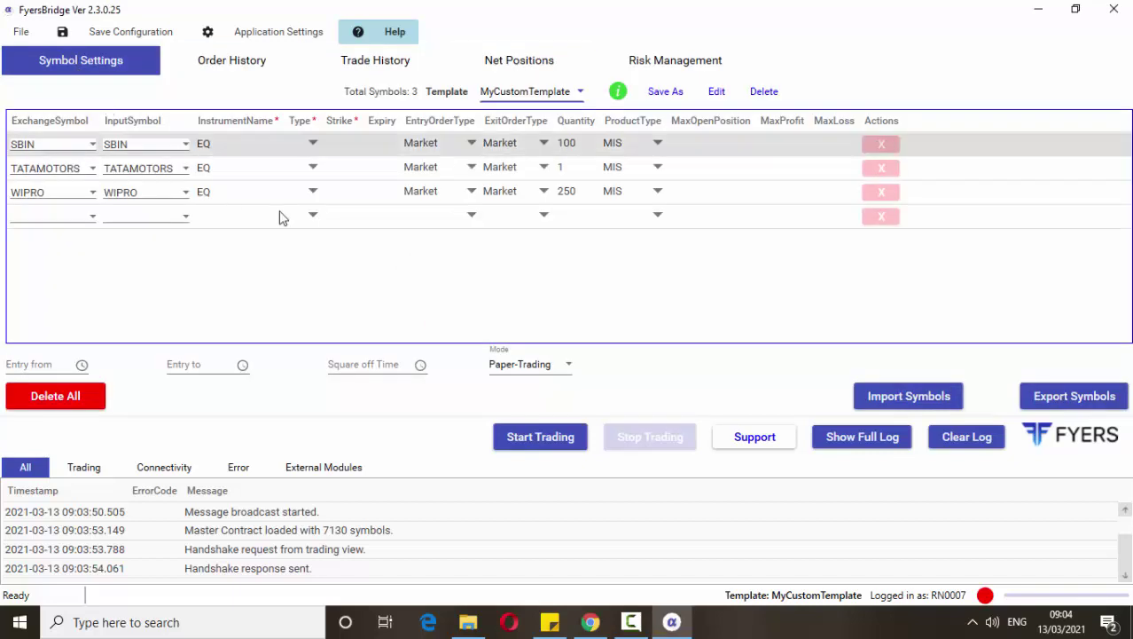
left_click(557, 367)
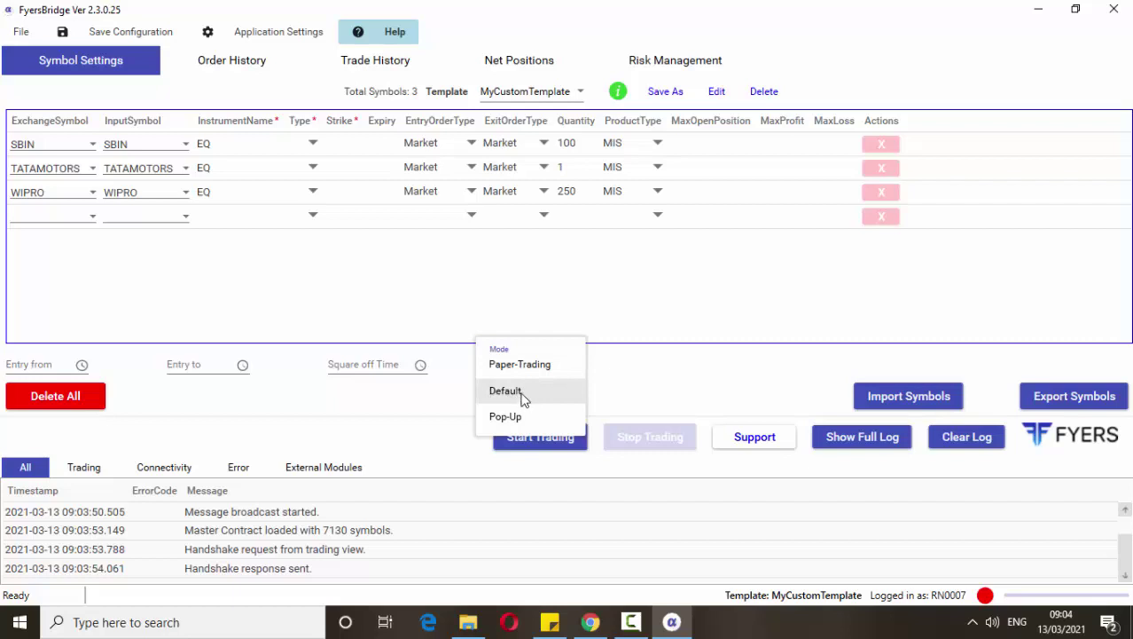
left_click(523, 391)
left_click(558, 375)
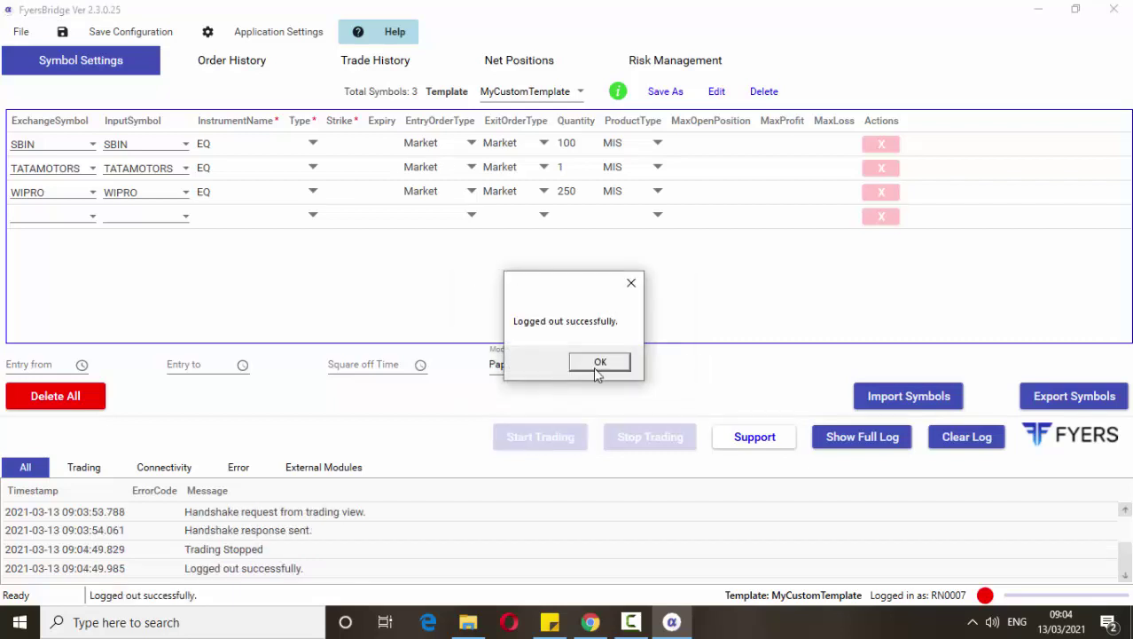
left_click(594, 366)
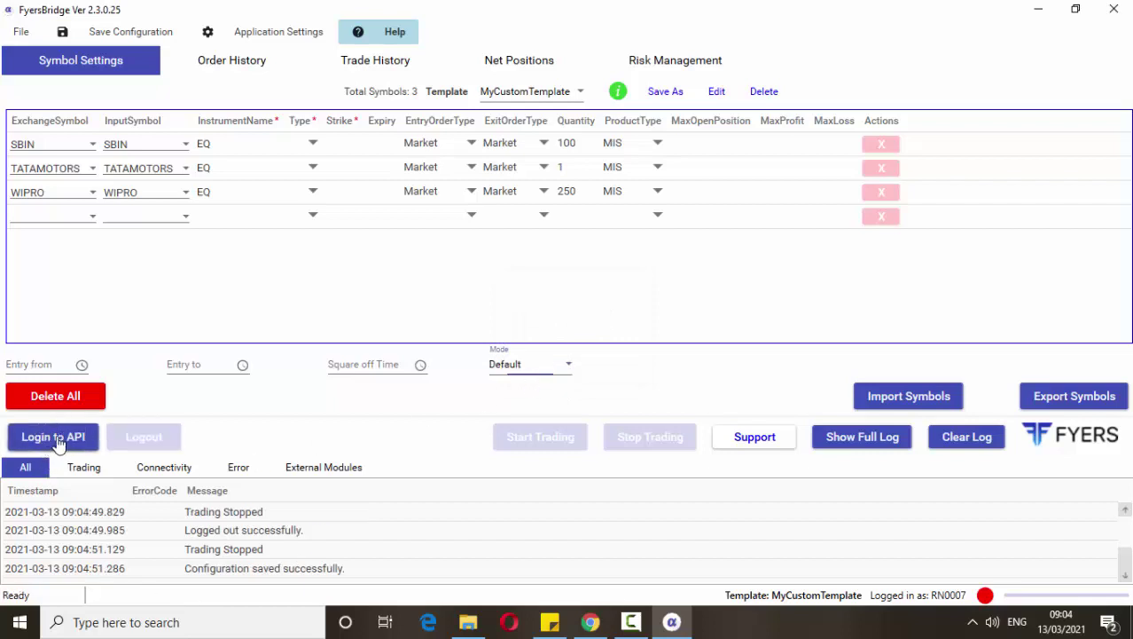
Step: Log in to the API again and test starting and stopping trading
left_click(59, 443)
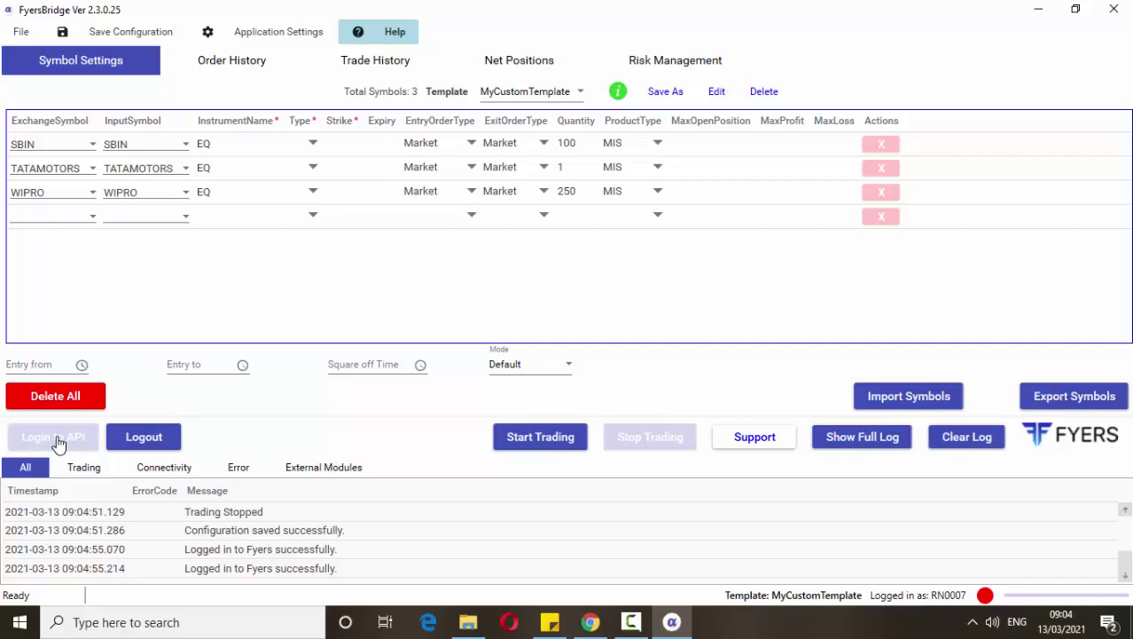
left_click(534, 440)
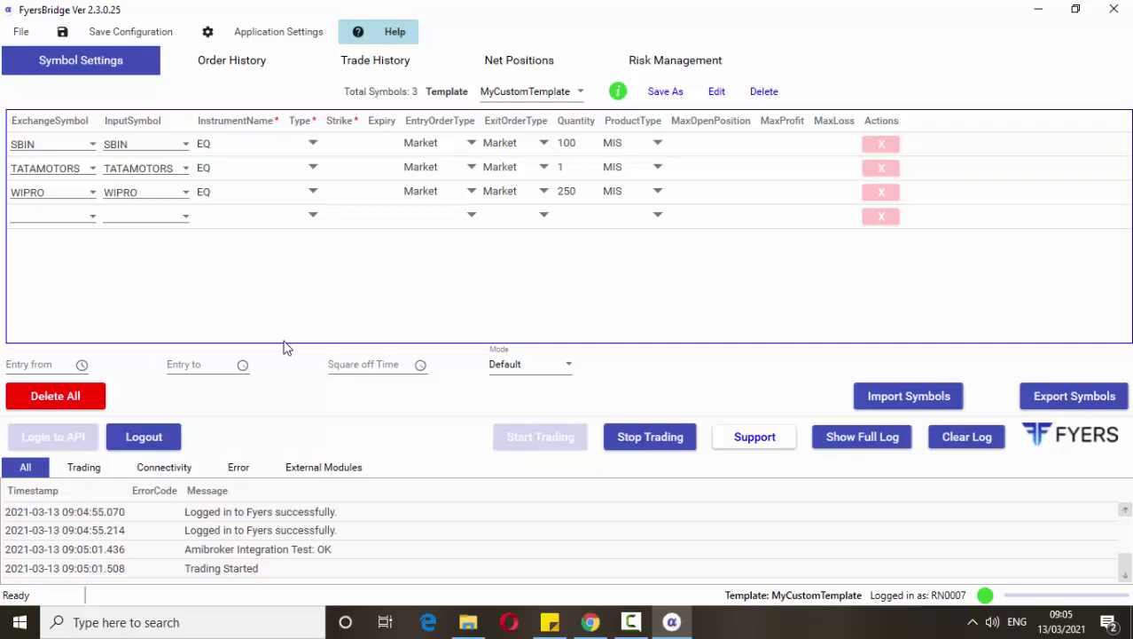
left_click(658, 445)
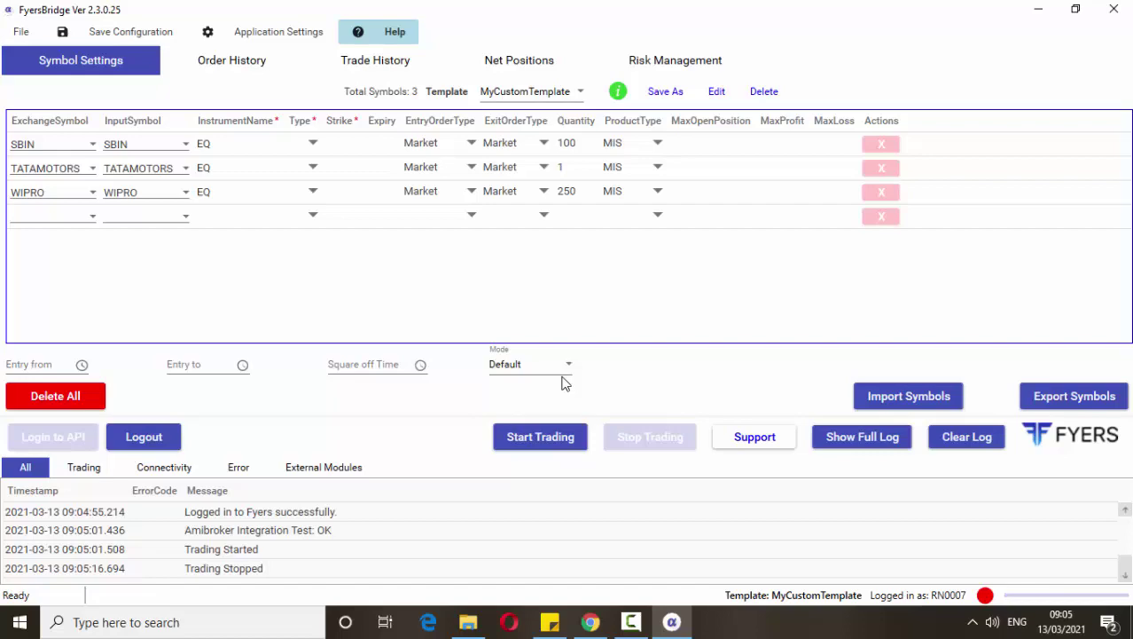
Step: Switch to Chrome and open MyCoder's Jump Start page from the mycoder.pro search results
left_click(590, 622)
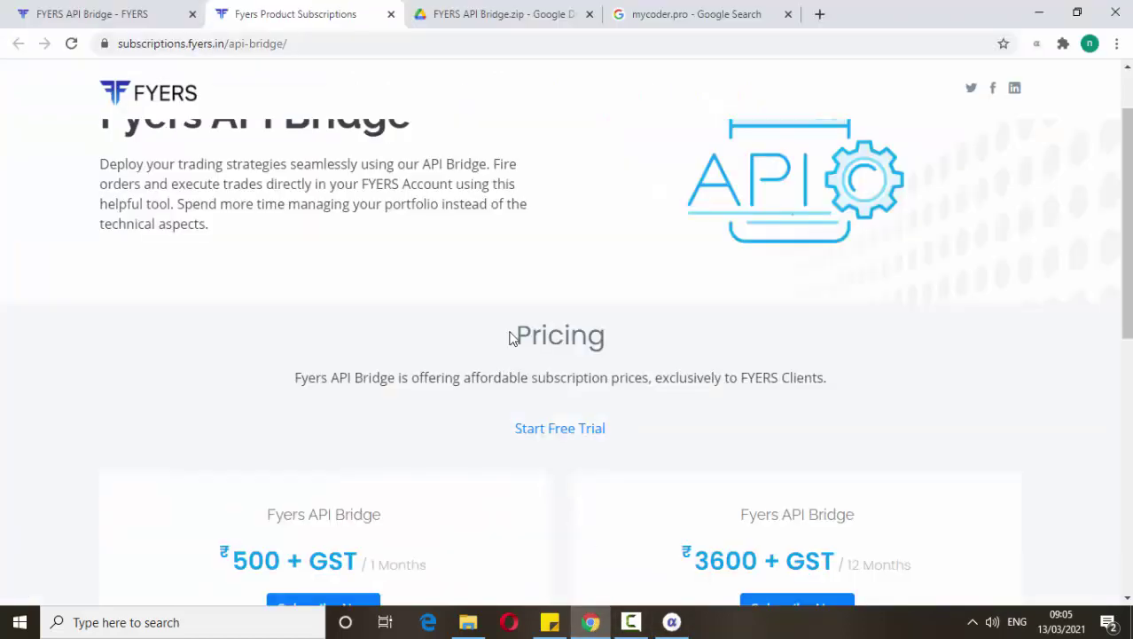
left_click(670, 21)
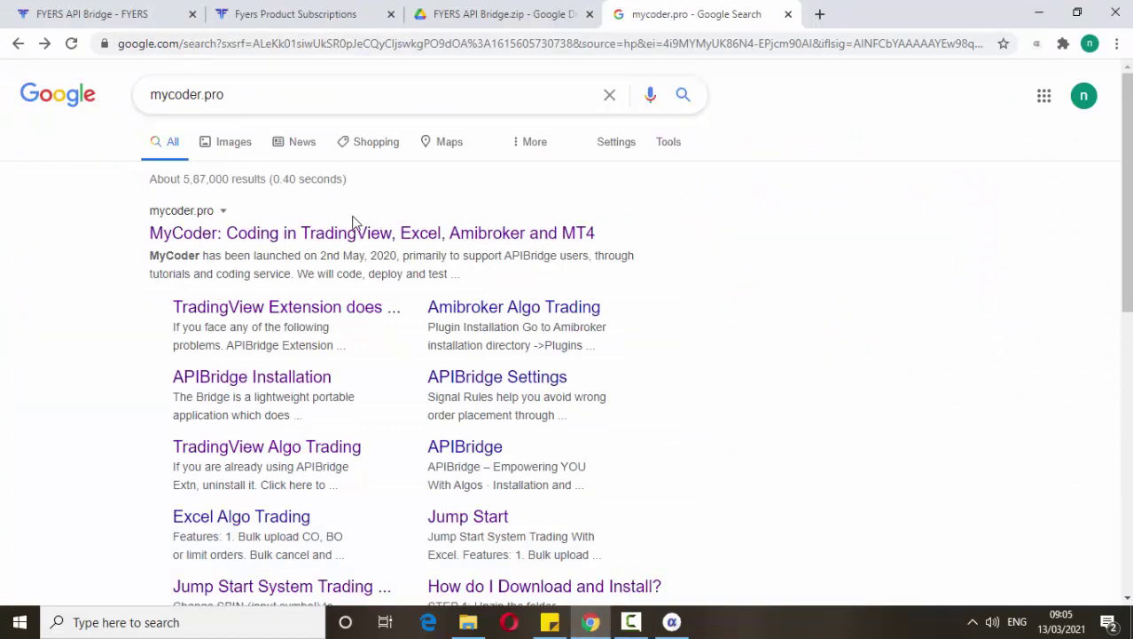
scroll(451, 280, "down", 1)
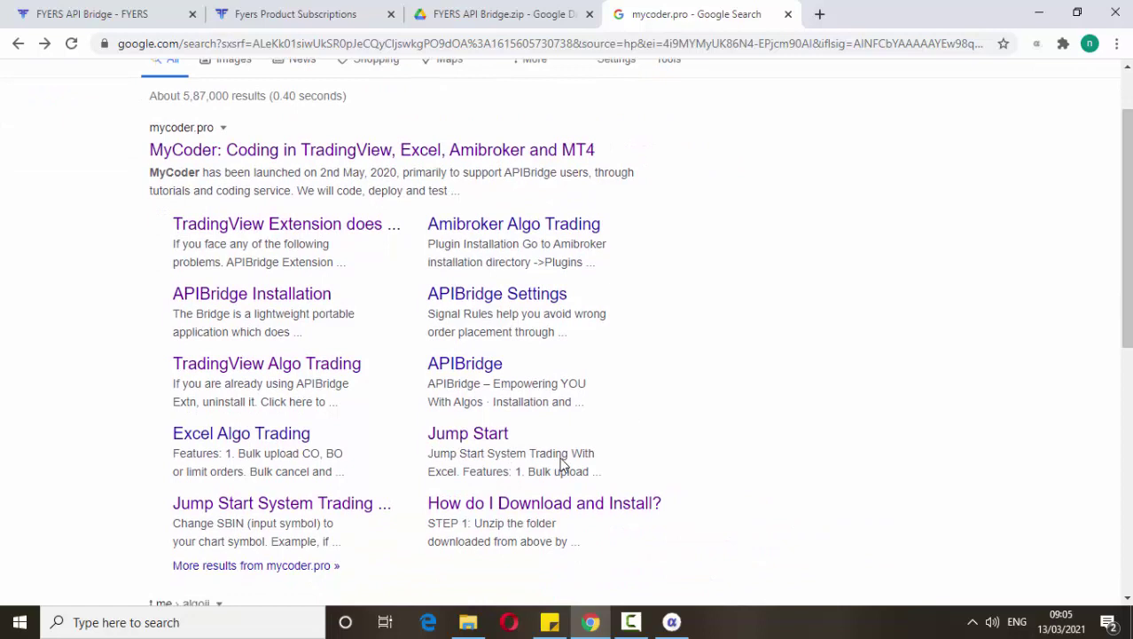
left_click(465, 438)
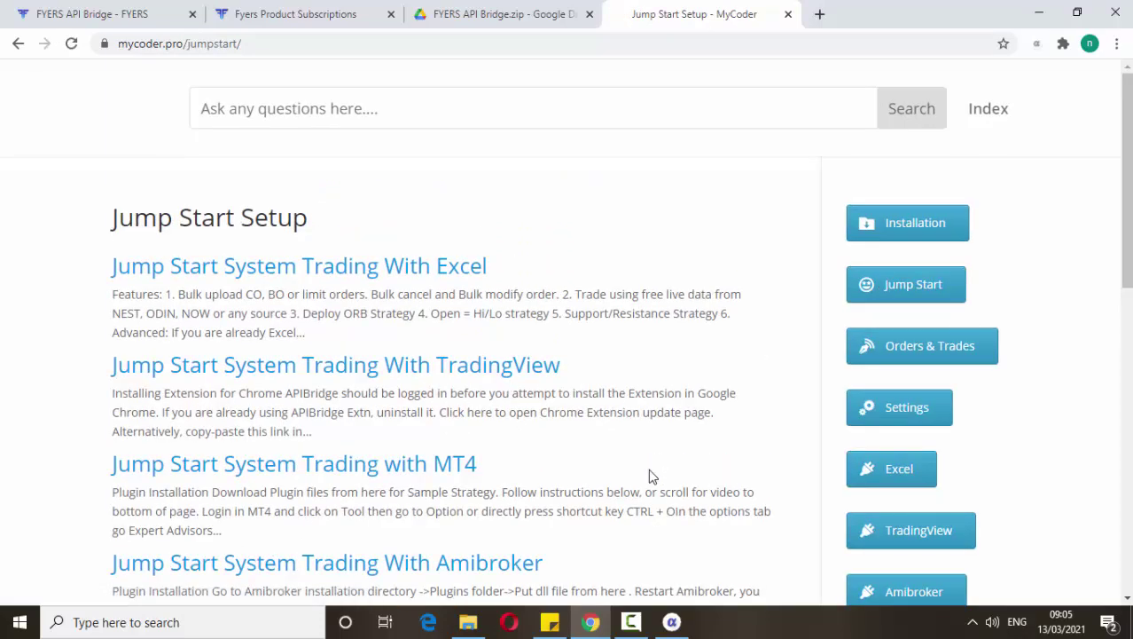
Step: Open the Jump Start System Trading With TradingView guide and the Chrome Extension update page it links to
scroll(245, 398, "down", 1)
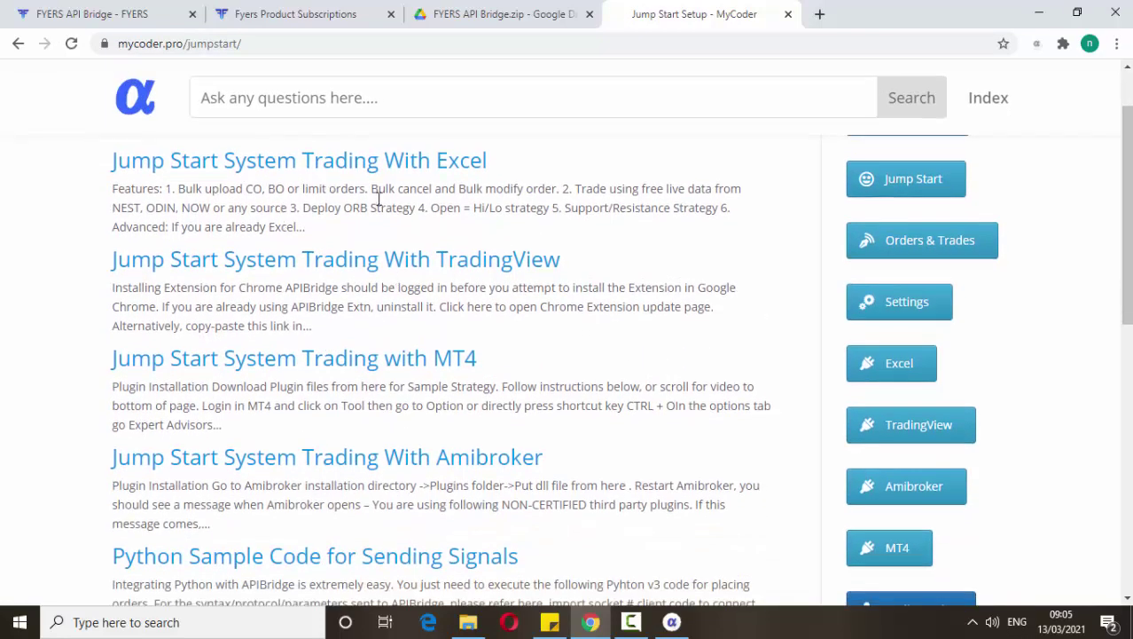
left_click(359, 266)
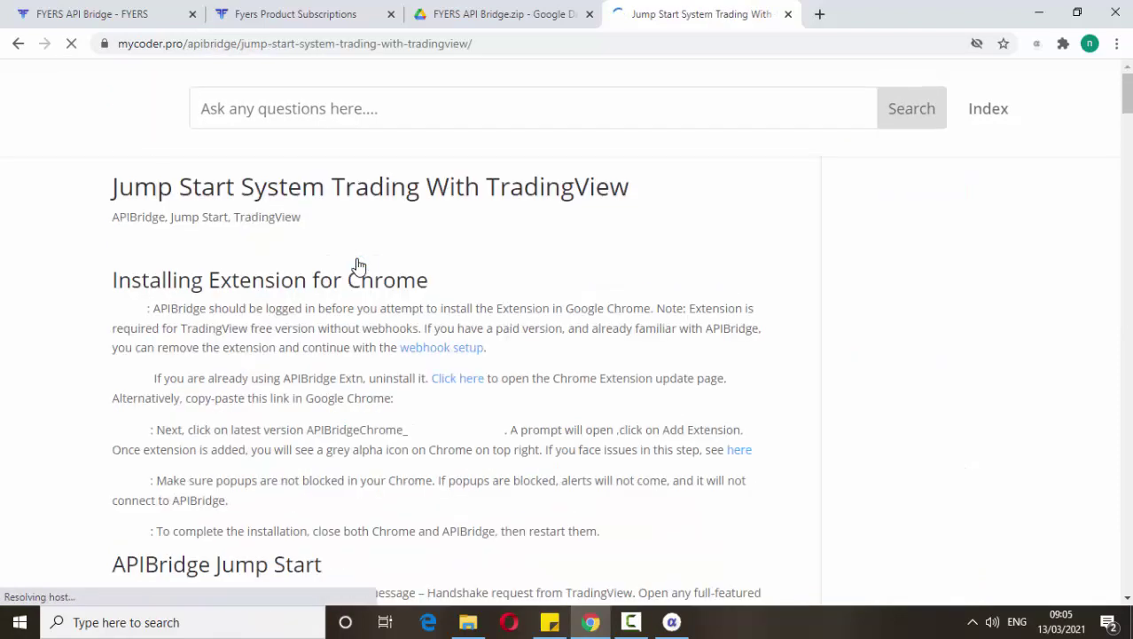
scroll(372, 275, "down", 2)
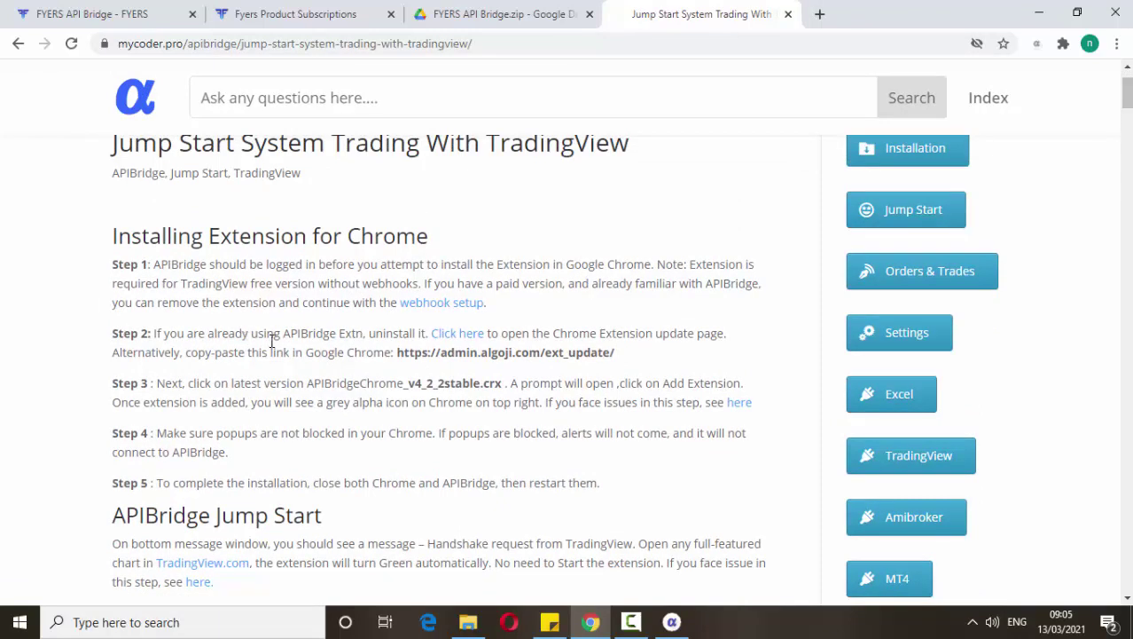
left_click(448, 335)
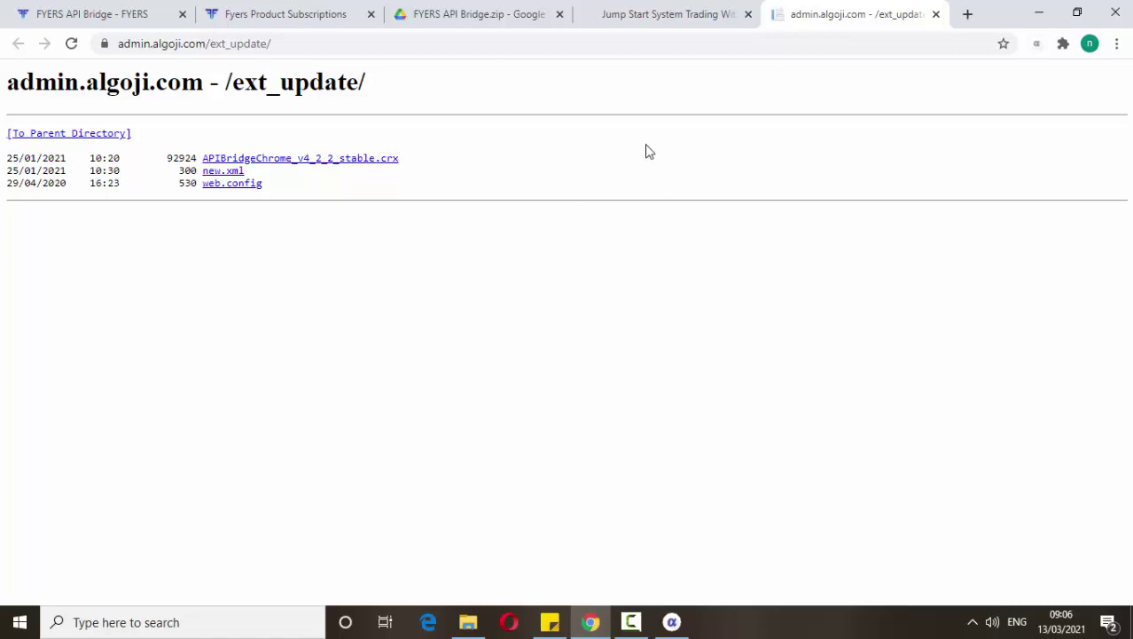
Step: Open the bookmarked TradingView chart in a new tab, check the FyersBridge window and return to the chart
left_click(969, 14)
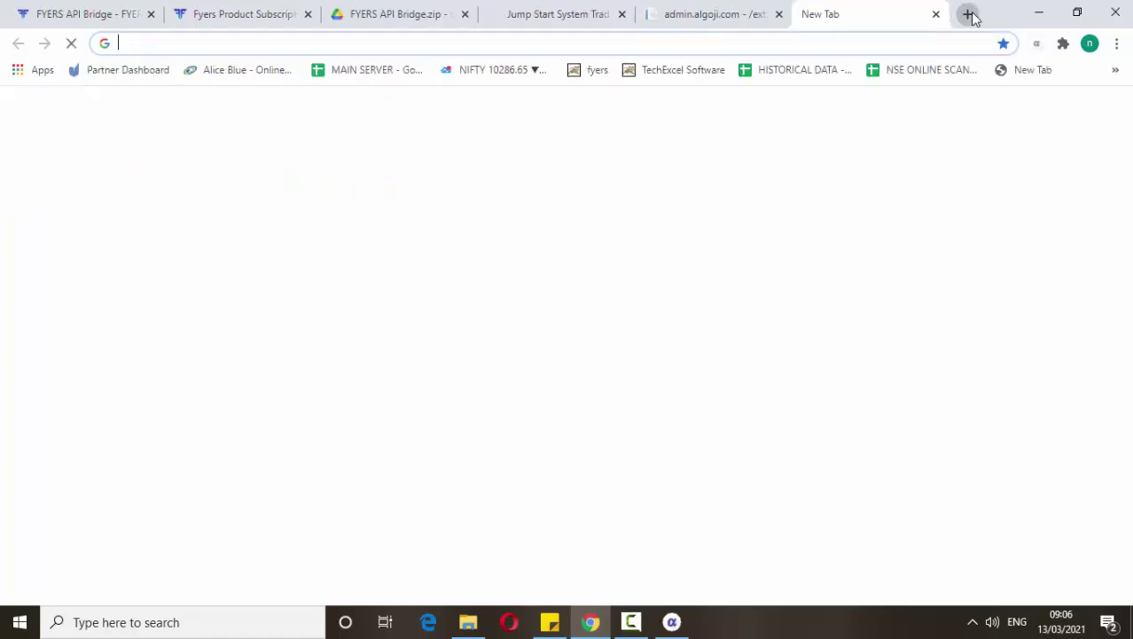
left_click(493, 73)
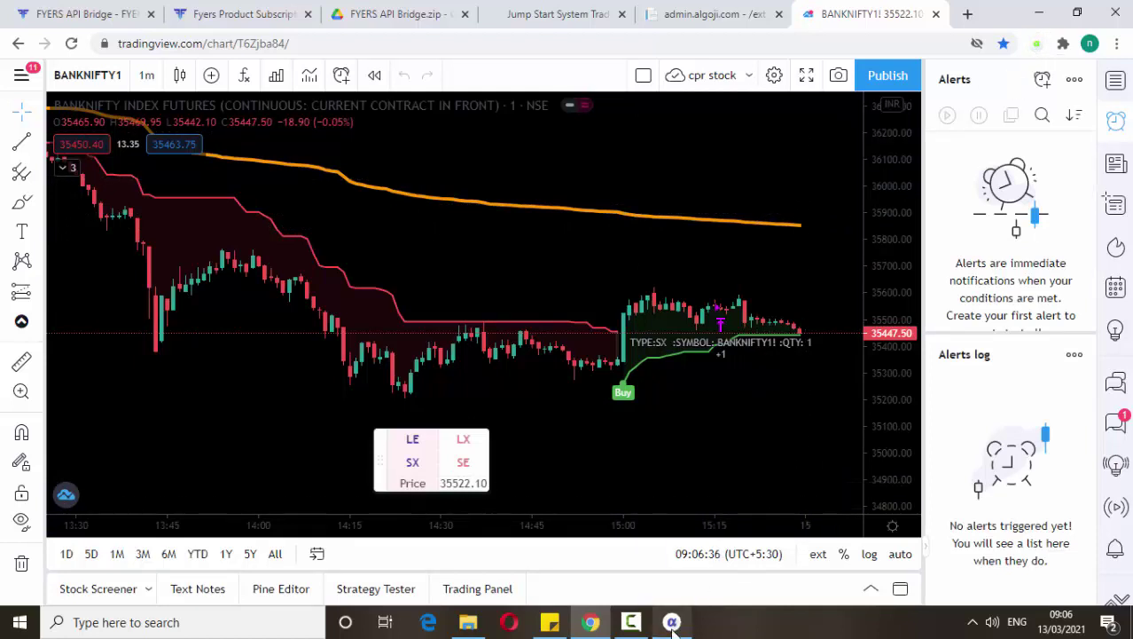
left_click(671, 622)
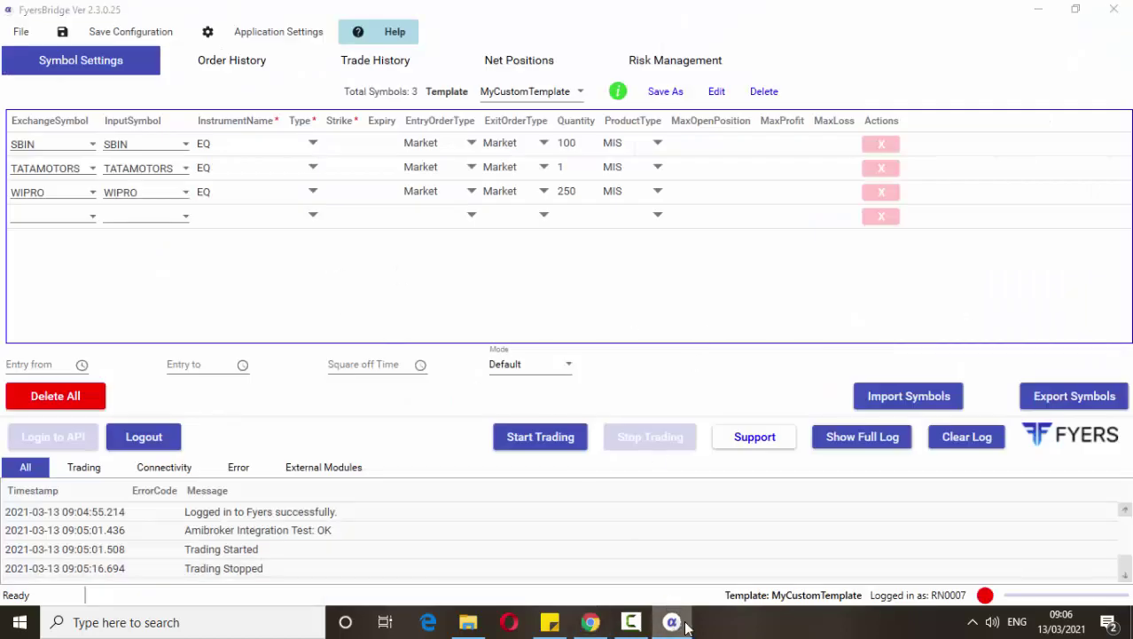
left_click(674, 621)
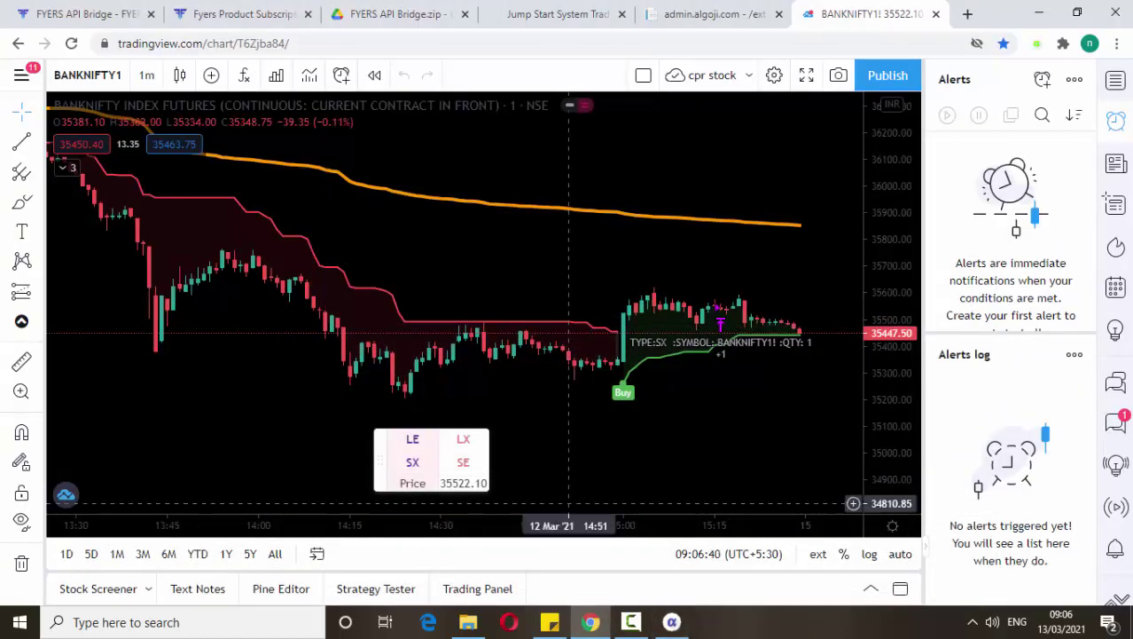
Step: Return to the FYERS API Bridge product page and check the bridge extension's status there
left_click(110, 19)
scroll(491, 285, "up", 2)
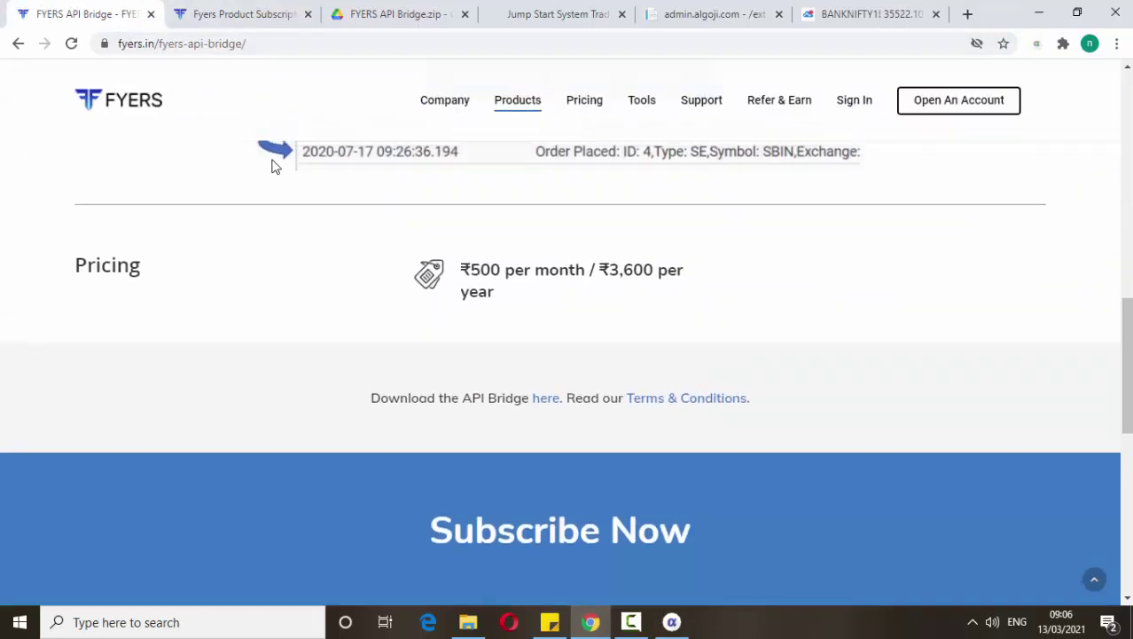
scroll(273, 163, "up", 2)
mouse_move(633, 106)
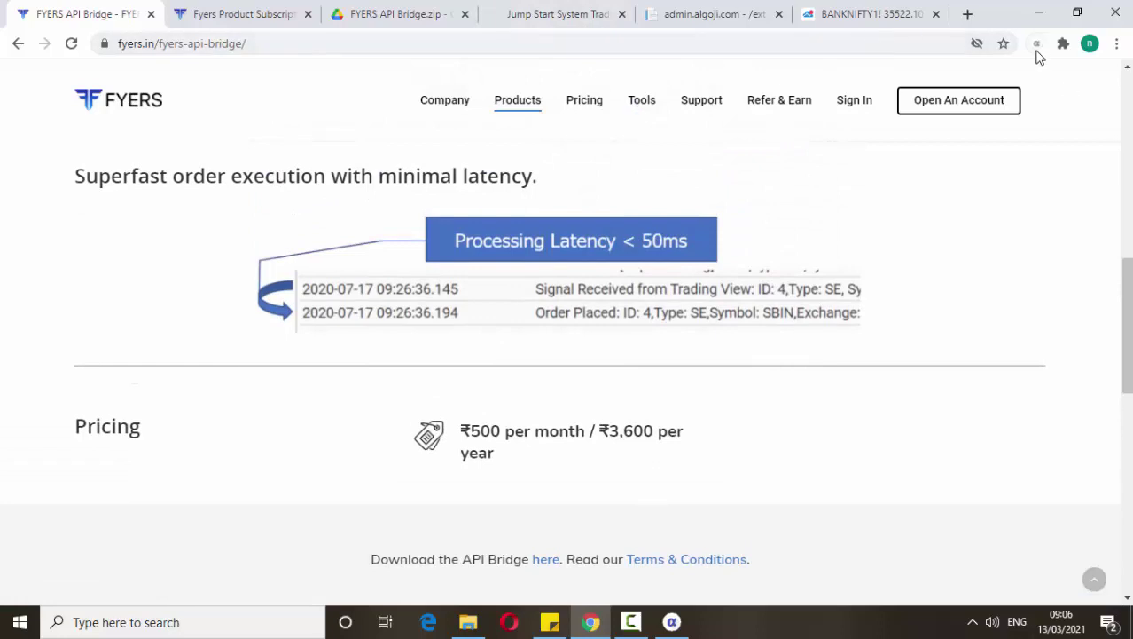
Step: Review the Chrome extension installation steps in MyCoder's TradingView Jump Start guide
left_click(523, 14)
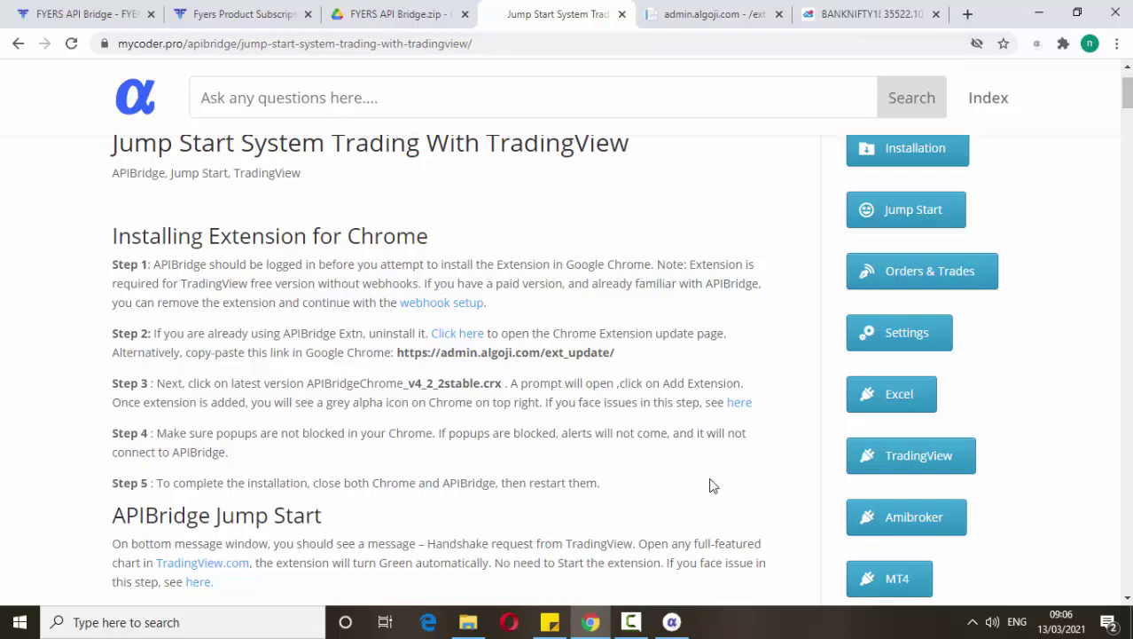
scroll(427, 281, "up", 1)
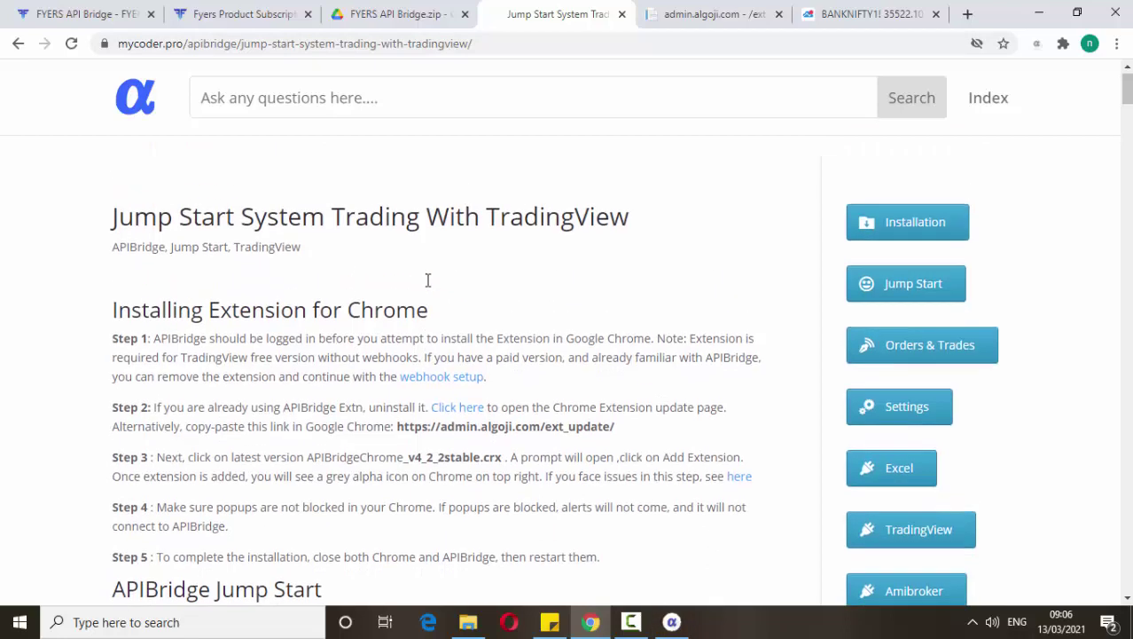
scroll(425, 286, "down", 2)
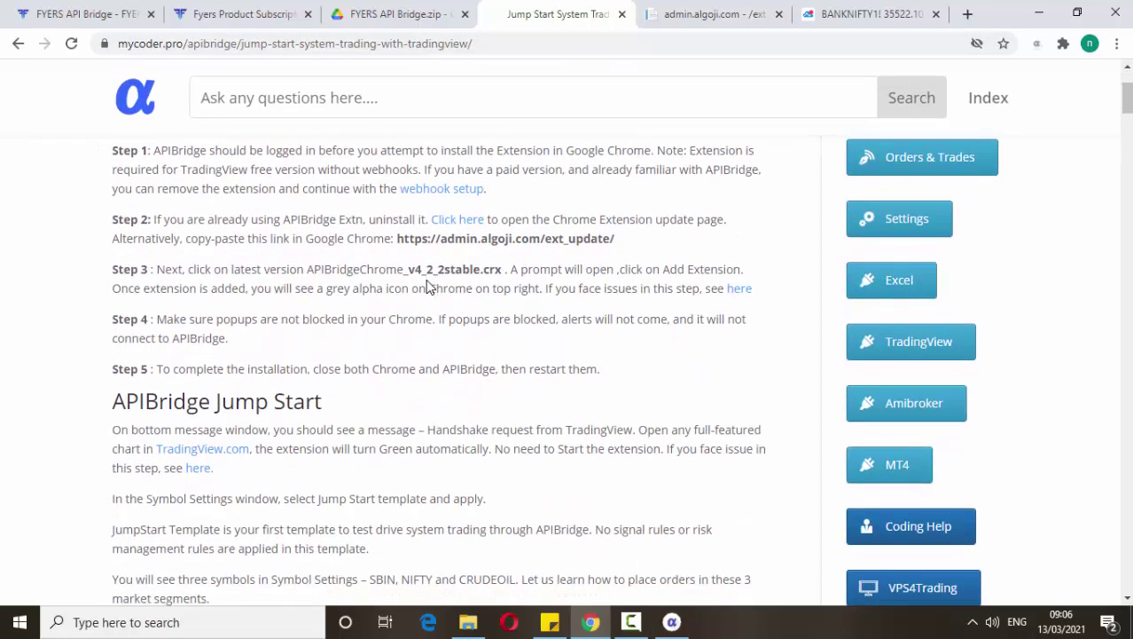
scroll(426, 286, "up", 1)
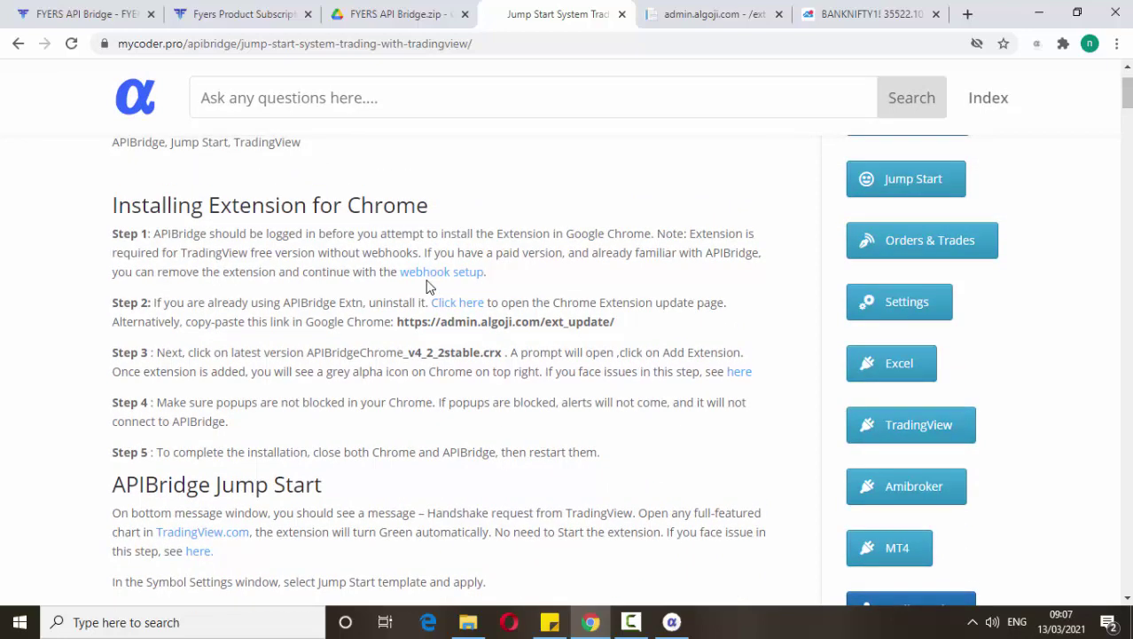
scroll(427, 286, "up", 1)
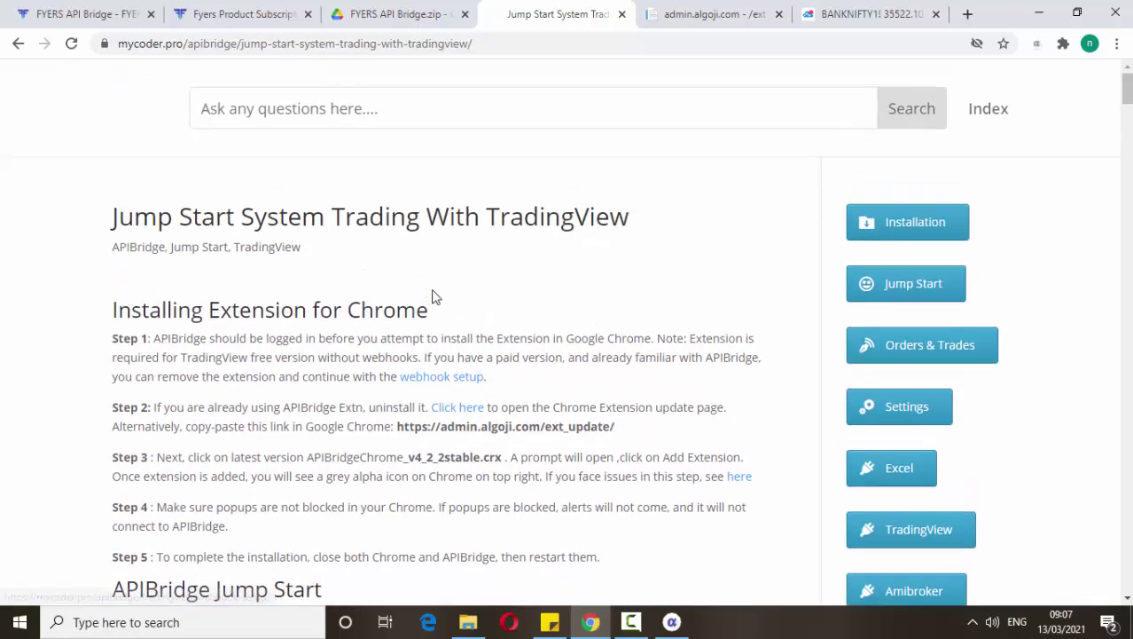
Step: Return to the Fyers API Bridge subscription page and review the monthly and yearly plans and the free trial
key("ctrl+2")
scroll(458, 235, "down", 1)
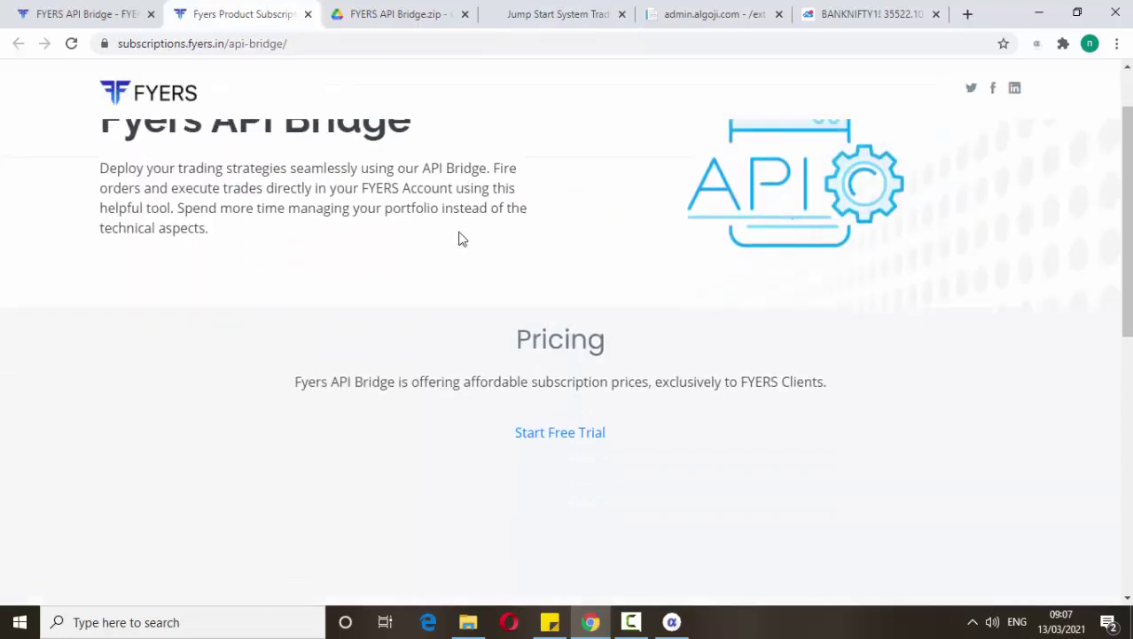
scroll(460, 238, "down", 2)
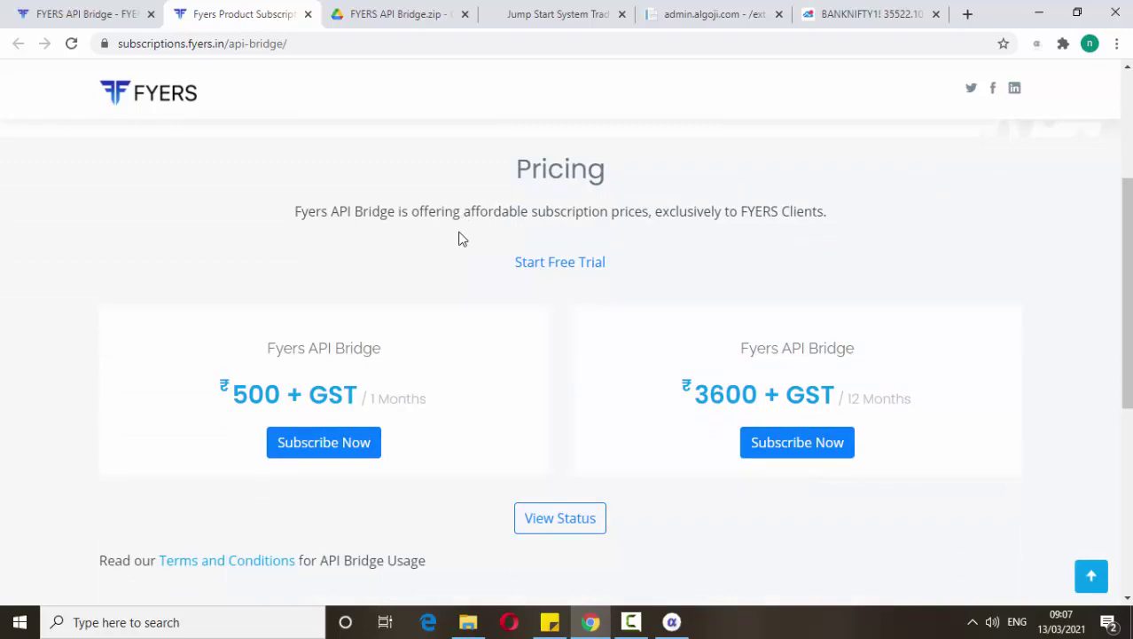
scroll(459, 238, "up", 1)
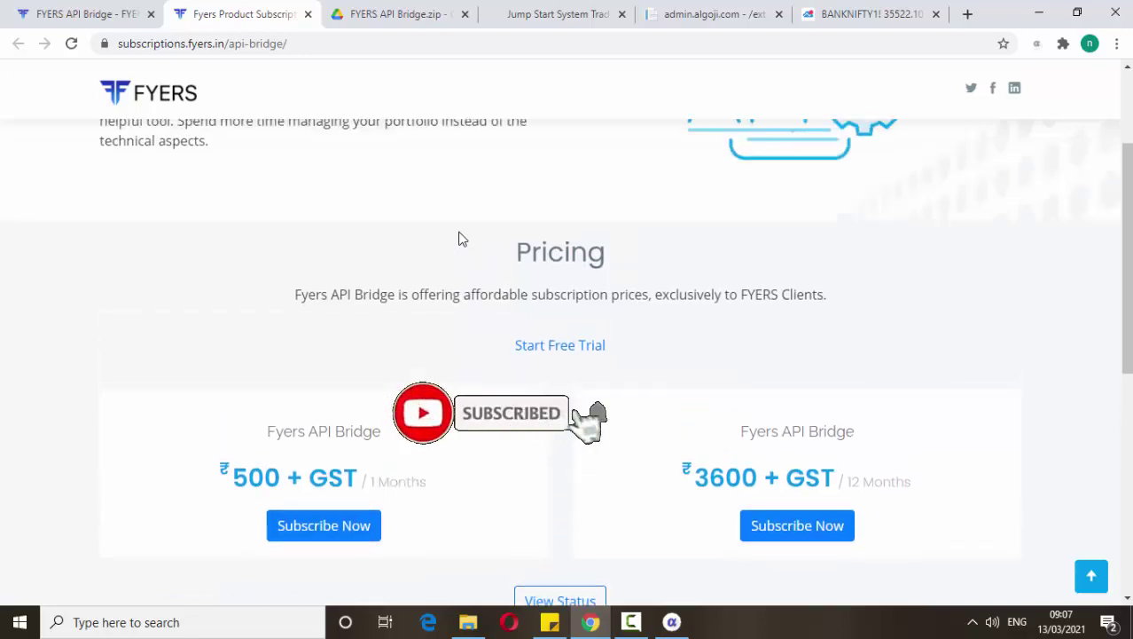
scroll(460, 238, "up", 1)
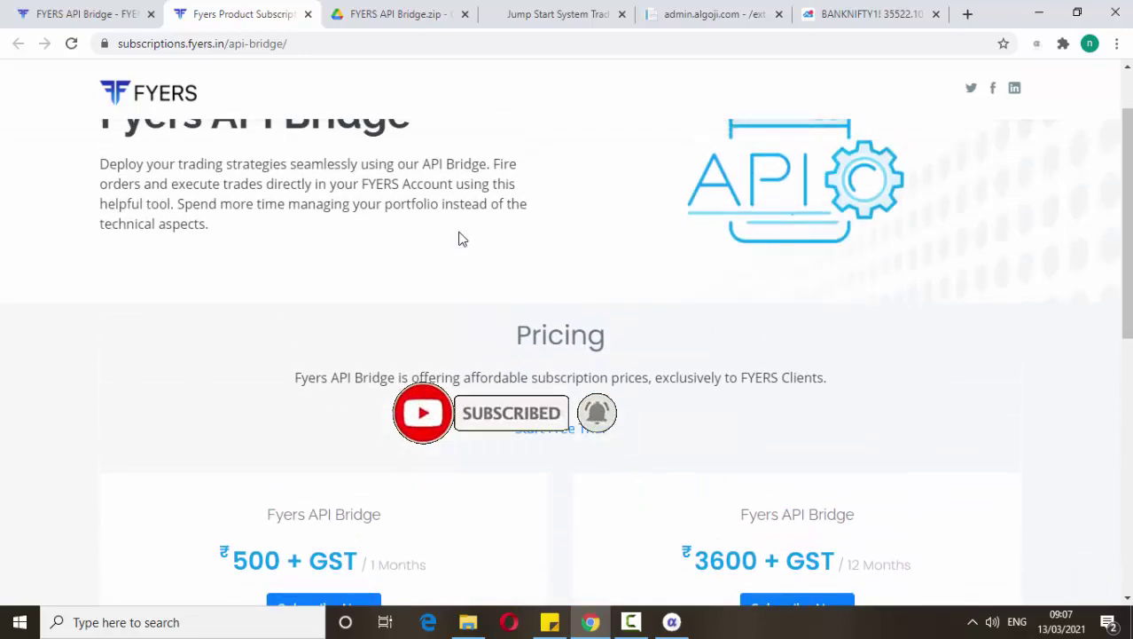